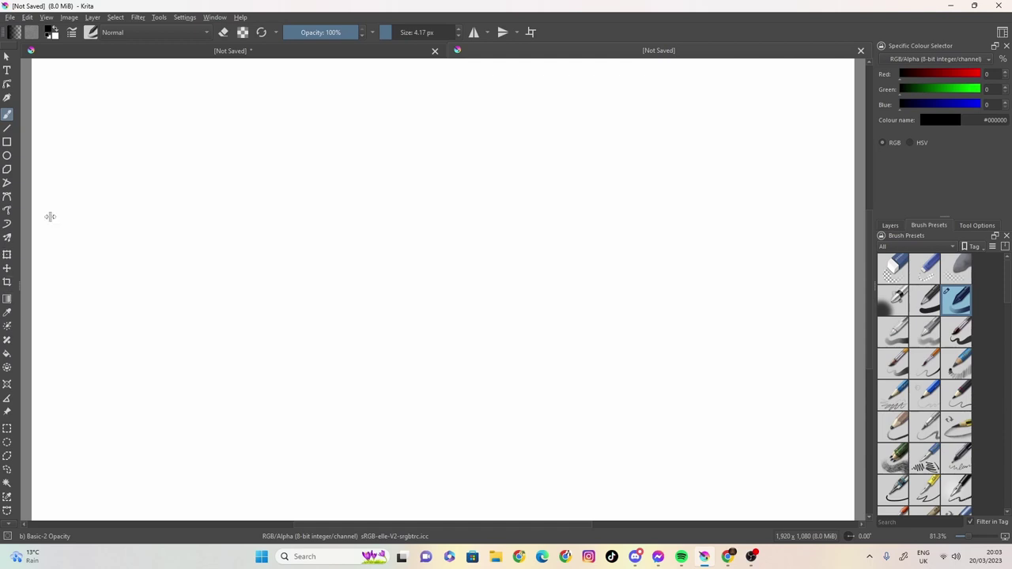
# - Sketch the first head's face outline and mouth in the canvas's upper-left area, surrounded by shoulder-length hair
pyautogui.moveTo(160, 140)
pyautogui.mouseDown()
pyautogui.moveTo(120, 217)
pyautogui.moveTo(163, 244)
pyautogui.moveTo(192, 226)
pyautogui.moveTo(163, 223)
pyautogui.moveTo(174, 221)
pyautogui.mouseUp()
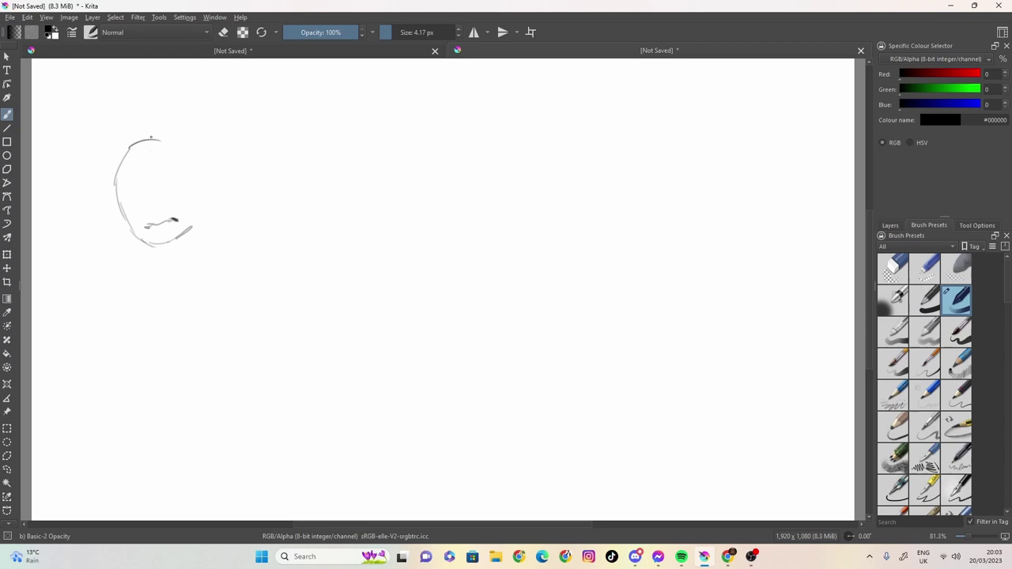
pyautogui.moveTo(162, 132)
pyautogui.mouseDown()
pyautogui.moveTo(144, 155)
pyautogui.moveTo(176, 174)
pyautogui.moveTo(197, 207)
pyautogui.moveTo(189, 256)
pyautogui.moveTo(208, 235)
pyautogui.mouseUp()
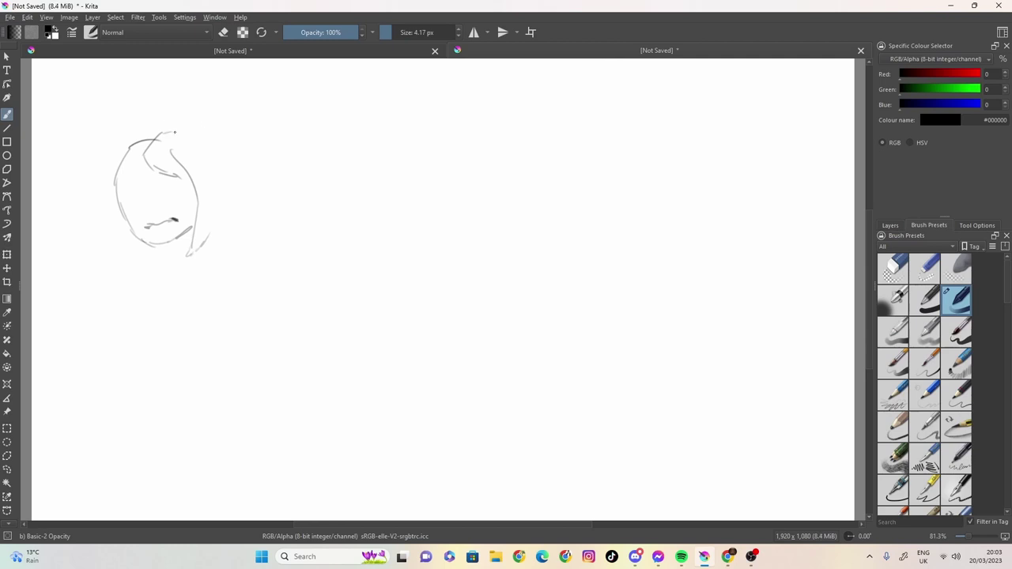
pyautogui.moveTo(136, 132)
pyautogui.mouseDown()
pyautogui.moveTo(184, 127)
pyautogui.moveTo(182, 139)
pyautogui.moveTo(201, 146)
pyautogui.moveTo(209, 191)
pyautogui.moveTo(139, 136)
pyautogui.moveTo(115, 146)
pyautogui.moveTo(103, 171)
pyautogui.moveTo(109, 246)
pyautogui.mouseUp()
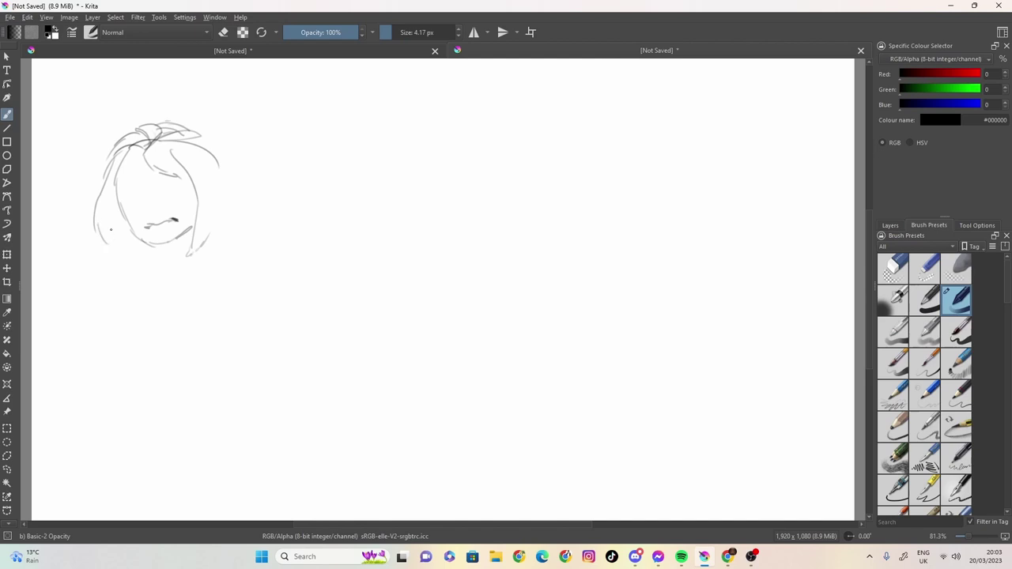
pyautogui.moveTo(109, 199)
pyautogui.mouseDown()
pyautogui.moveTo(125, 258)
pyautogui.moveTo(132, 230)
pyautogui.mouseUp()
pyautogui.moveTo(193, 153)
pyautogui.mouseDown()
pyautogui.moveTo(216, 192)
pyautogui.moveTo(207, 238)
pyautogui.mouseUp()
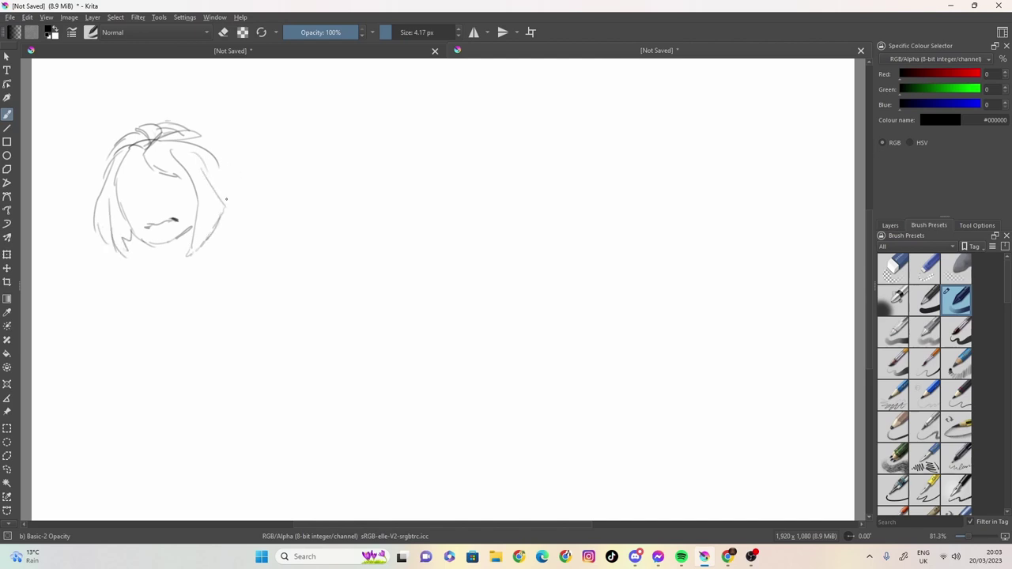
pyautogui.moveTo(194, 128); pyautogui.dragTo(221, 191)
# - Draw the first head's fringe, angry eyebrows, eyes and nose
pyautogui.moveTo(143, 143)
pyautogui.mouseDown()
pyautogui.moveTo(117, 168)
pyautogui.moveTo(125, 194)
pyautogui.moveTo(190, 177)
pyautogui.mouseUp()
pyautogui.moveTo(190, 180); pyautogui.dragTo(157, 188)
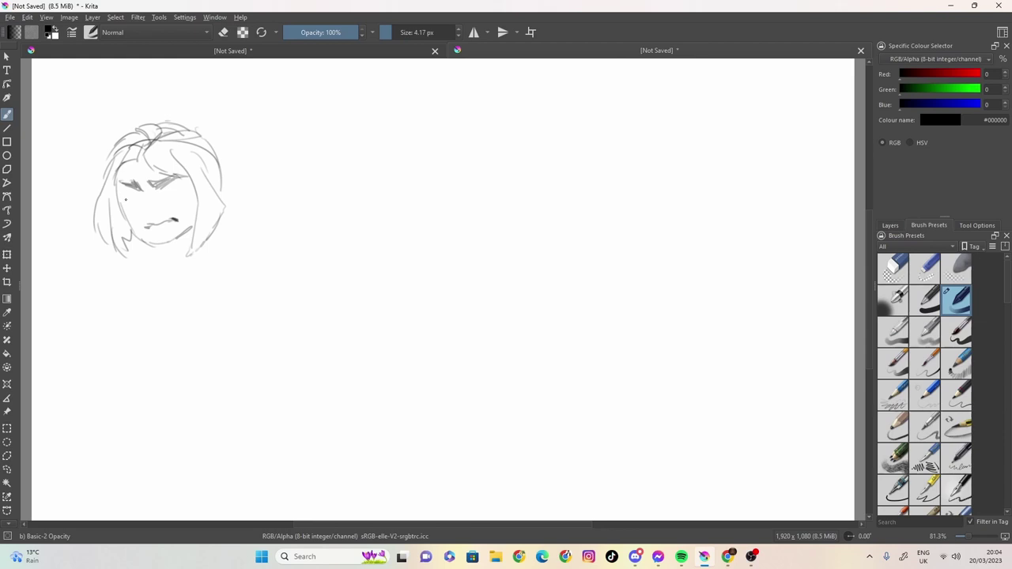
pyautogui.moveTo(125, 191)
pyautogui.mouseDown()
pyautogui.moveTo(144, 197)
pyautogui.moveTo(130, 204)
pyautogui.moveTo(146, 199)
pyautogui.mouseUp()
pyautogui.moveTo(157, 212)
pyautogui.mouseDown()
pyautogui.moveTo(168, 188)
pyautogui.moveTo(169, 201)
pyautogui.moveTo(185, 197)
pyautogui.moveTo(141, 208)
pyautogui.mouseUp()
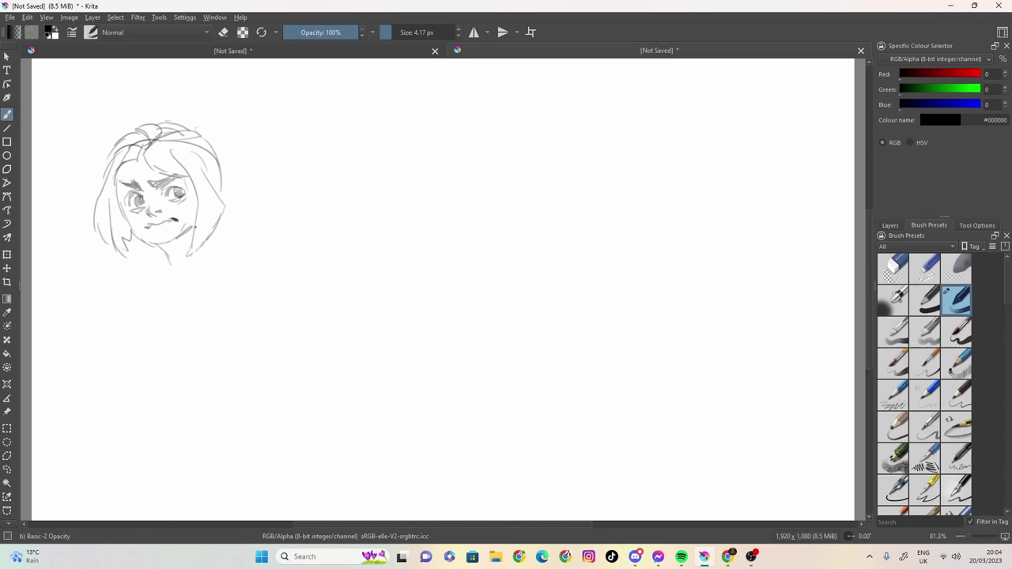
# - Hatch shading under the first head's jaw and along the right side of the face
pyautogui.moveTo(195, 228); pyautogui.dragTo(159, 254)
pyautogui.moveTo(195, 184); pyautogui.dragTo(188, 227)
pyautogui.hotkey('ctrl', 'shift', 'z')
pyautogui.hotkey('ctrl', 'shift', 'z')
pyautogui.hotkey('ctrl', 'shift', 'z')
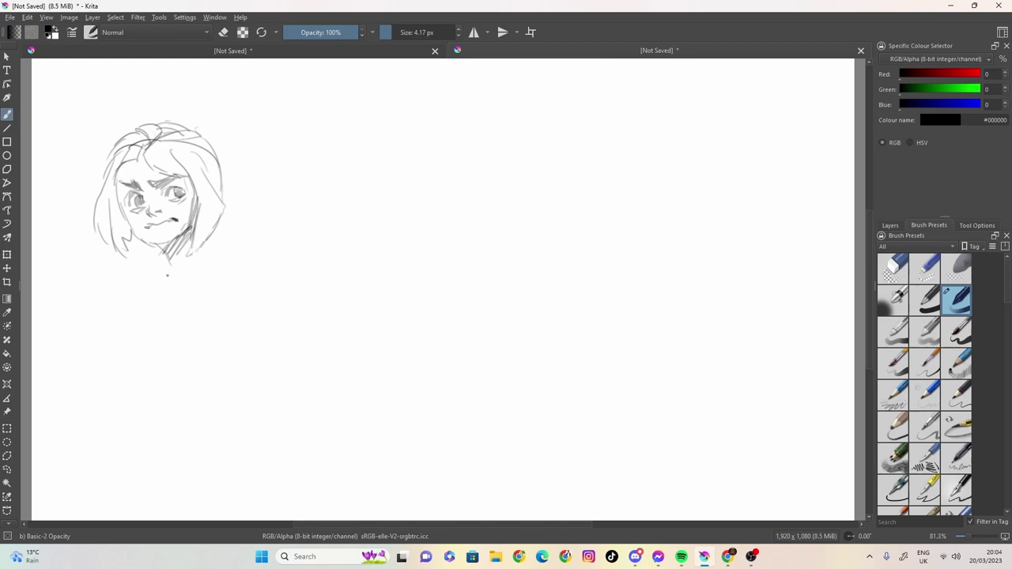
# - Sketch the first character's neck, sloping shoulders and collarbones
pyautogui.moveTo(162, 243)
pyautogui.mouseDown()
pyautogui.moveTo(186, 261)
pyautogui.moveTo(174, 269)
pyautogui.moveTo(163, 259)
pyautogui.moveTo(121, 304)
pyautogui.mouseUp()
pyautogui.moveTo(194, 238)
pyautogui.mouseDown()
pyautogui.moveTo(215, 274)
pyautogui.moveTo(251, 286)
pyautogui.mouseUp()
pyautogui.moveTo(152, 287)
pyautogui.mouseDown()
pyautogui.moveTo(108, 309)
pyautogui.moveTo(128, 292)
pyautogui.mouseUp()
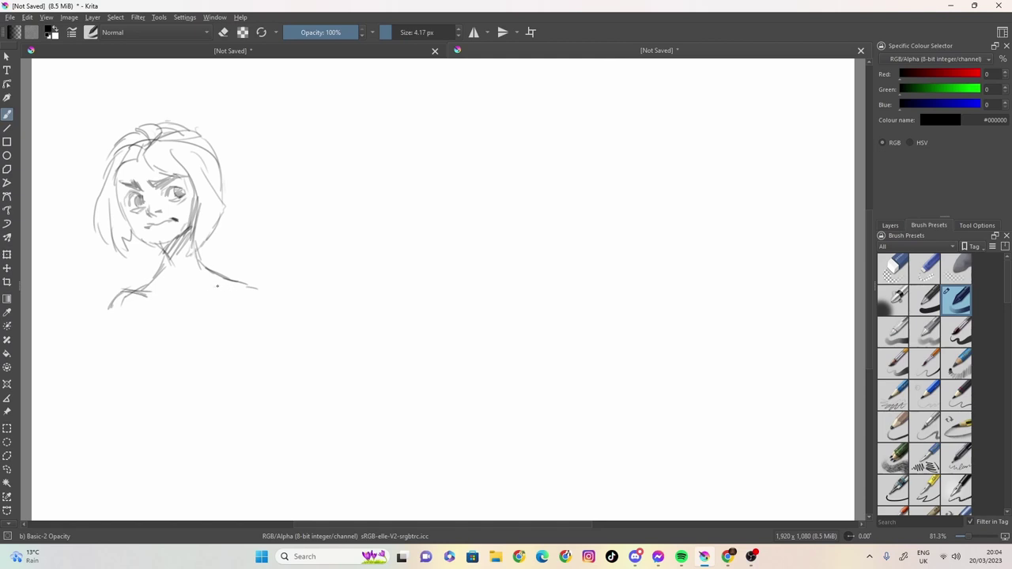
pyautogui.moveTo(215, 277)
pyautogui.mouseDown()
pyautogui.moveTo(263, 288)
pyautogui.moveTo(165, 309)
pyautogui.mouseUp()
pyautogui.moveTo(165, 297); pyautogui.dragTo(140, 299)
pyautogui.moveTo(169, 242)
pyautogui.mouseDown()
pyautogui.moveTo(164, 280)
pyautogui.moveTo(141, 290)
pyautogui.mouseUp()
pyautogui.moveTo(204, 276)
pyautogui.mouseDown()
pyautogui.moveTo(224, 282)
pyautogui.moveTo(190, 269)
pyautogui.mouseUp()
pyautogui.moveTo(190, 256)
pyautogui.mouseDown()
pyautogui.moveTo(196, 277)
pyautogui.moveTo(115, 293)
pyautogui.moveTo(104, 310)
pyautogui.mouseUp()
# - Darken the first head's jawline and hatch the hair on the left side of the face
pyautogui.moveTo(117, 202)
pyautogui.mouseDown()
pyautogui.moveTo(141, 238)
pyautogui.moveTo(160, 247)
pyautogui.moveTo(186, 227)
pyautogui.moveTo(178, 234)
pyautogui.mouseUp()
pyautogui.moveTo(192, 220); pyautogui.dragTo(169, 245)
pyautogui.moveTo(191, 226)
pyautogui.mouseDown()
pyautogui.moveTo(173, 253)
pyautogui.moveTo(140, 238)
pyautogui.moveTo(115, 188)
pyautogui.moveTo(126, 163)
pyautogui.moveTo(99, 228)
pyautogui.mouseUp()
pyautogui.moveTo(113, 190); pyautogui.dragTo(109, 248)
pyautogui.moveTo(114, 189)
pyautogui.mouseDown()
pyautogui.moveTo(106, 232)
pyautogui.moveTo(131, 261)
pyautogui.mouseUp()
pyautogui.moveTo(101, 169); pyautogui.dragTo(96, 222)
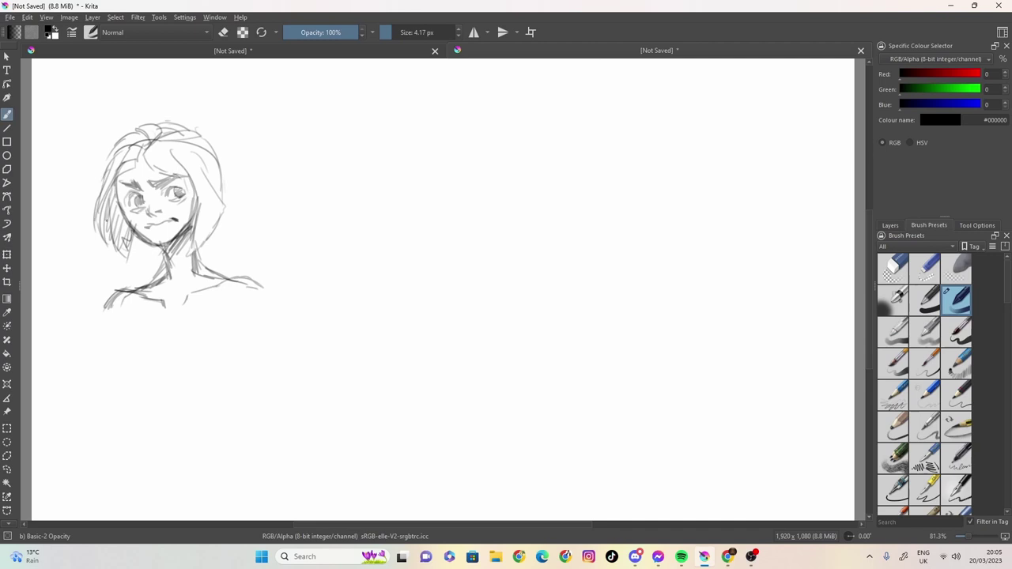
pyautogui.moveTo(181, 163)
pyautogui.mouseDown()
pyautogui.moveTo(210, 219)
pyautogui.moveTo(197, 208)
pyautogui.moveTo(191, 231)
pyautogui.mouseUp()
pyautogui.moveTo(204, 216); pyautogui.dragTo(192, 258)
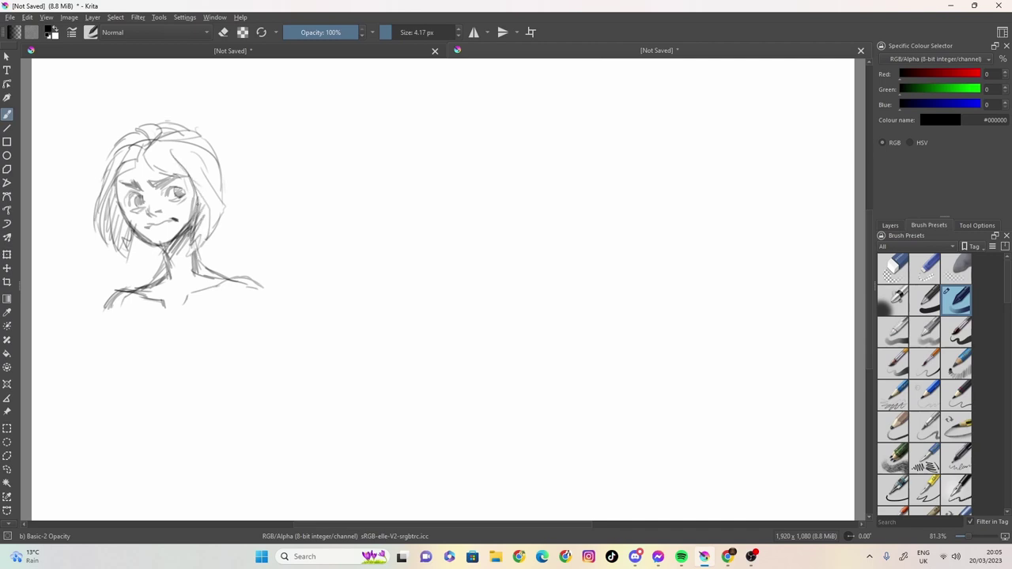
pyautogui.hotkey('ctrl', 'z')
pyautogui.hotkey('ctrl', 'z')
pyautogui.hotkey('ctrl', 'z')
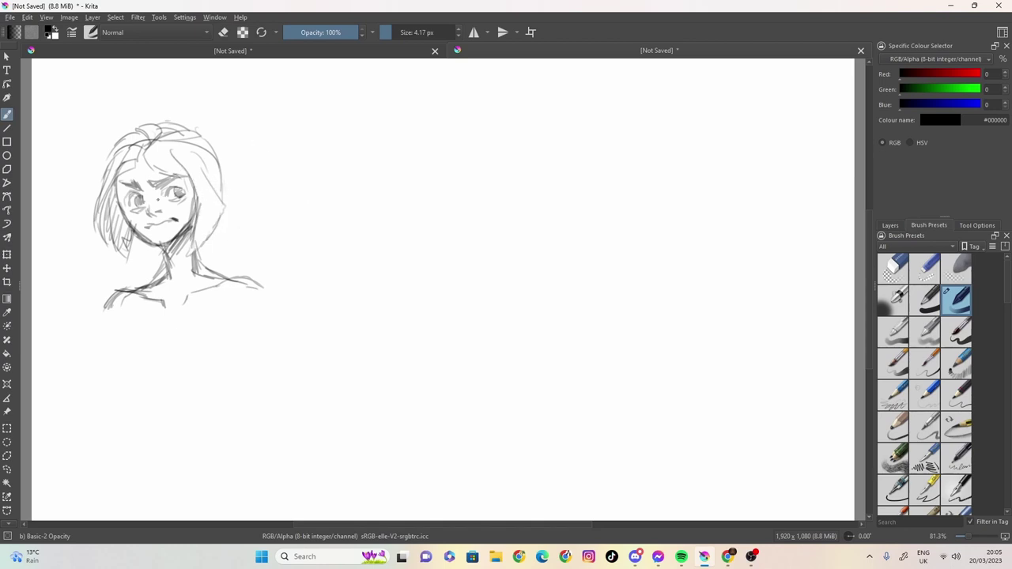
# - Strengthen the first head's nose, lips and jawline with darker strokes
pyautogui.moveTo(141, 184); pyautogui.dragTo(148, 215)
pyautogui.moveTo(198, 179)
pyautogui.mouseDown()
pyautogui.moveTo(182, 234)
pyautogui.moveTo(160, 242)
pyautogui.moveTo(183, 229)
pyautogui.moveTo(169, 226)
pyautogui.mouseUp()
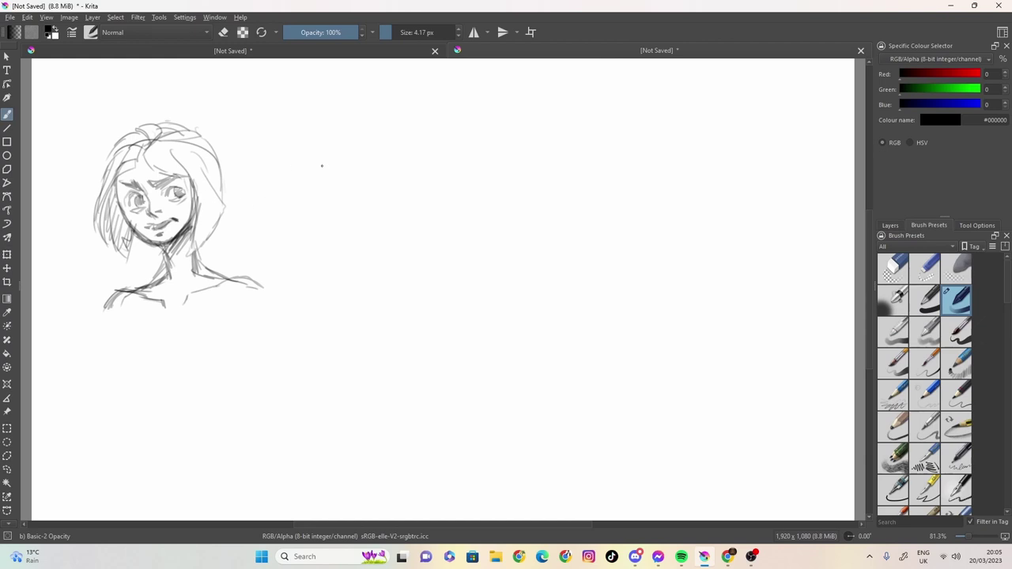
# - Sketch a second face to the right of the first, with its eyebrows, left eye, nose, jawline and shaded smiling mouth
pyautogui.moveTo(332, 173)
pyautogui.mouseDown()
pyautogui.moveTo(341, 217)
pyautogui.moveTo(359, 204)
pyautogui.moveTo(339, 201)
pyautogui.moveTo(340, 182)
pyautogui.moveTo(338, 200)
pyautogui.moveTo(351, 164)
pyautogui.moveTo(396, 156)
pyautogui.mouseUp()
pyautogui.moveTo(392, 158)
pyautogui.mouseDown()
pyautogui.moveTo(313, 168)
pyautogui.moveTo(317, 190)
pyautogui.mouseUp()
pyautogui.moveTo(319, 185)
pyautogui.mouseDown()
pyautogui.moveTo(333, 177)
pyautogui.moveTo(319, 226)
pyautogui.moveTo(347, 262)
pyautogui.moveTo(385, 248)
pyautogui.mouseUp()
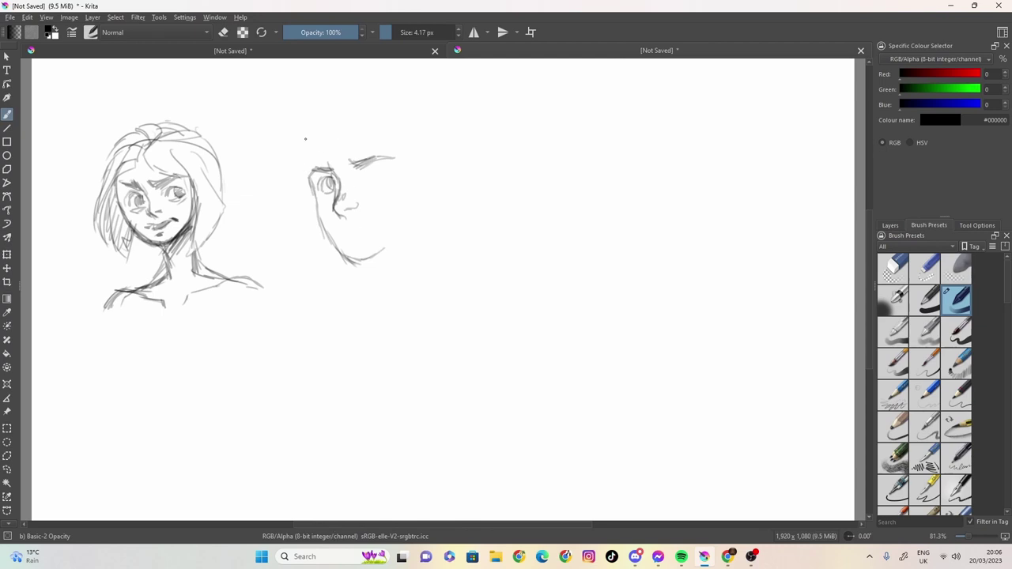
pyautogui.moveTo(388, 145)
pyautogui.mouseDown()
pyautogui.moveTo(395, 236)
pyautogui.moveTo(424, 207)
pyautogui.moveTo(376, 254)
pyautogui.moveTo(350, 231)
pyautogui.moveTo(382, 221)
pyautogui.moveTo(365, 231)
pyautogui.mouseUp()
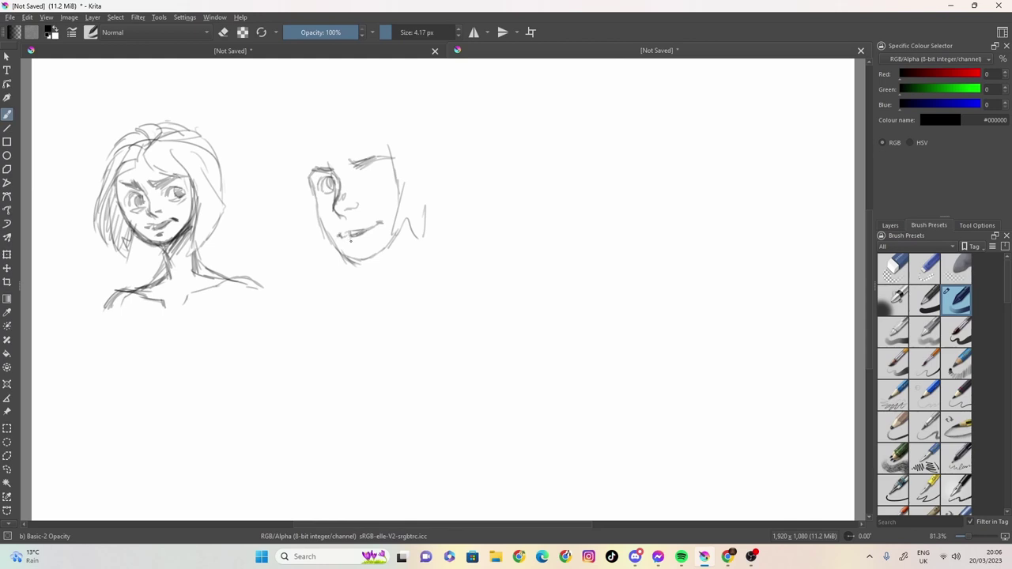
pyautogui.moveTo(349, 242)
pyautogui.mouseDown()
pyautogui.moveTo(379, 227)
pyautogui.moveTo(350, 239)
pyautogui.moveTo(364, 235)
pyautogui.mouseUp()
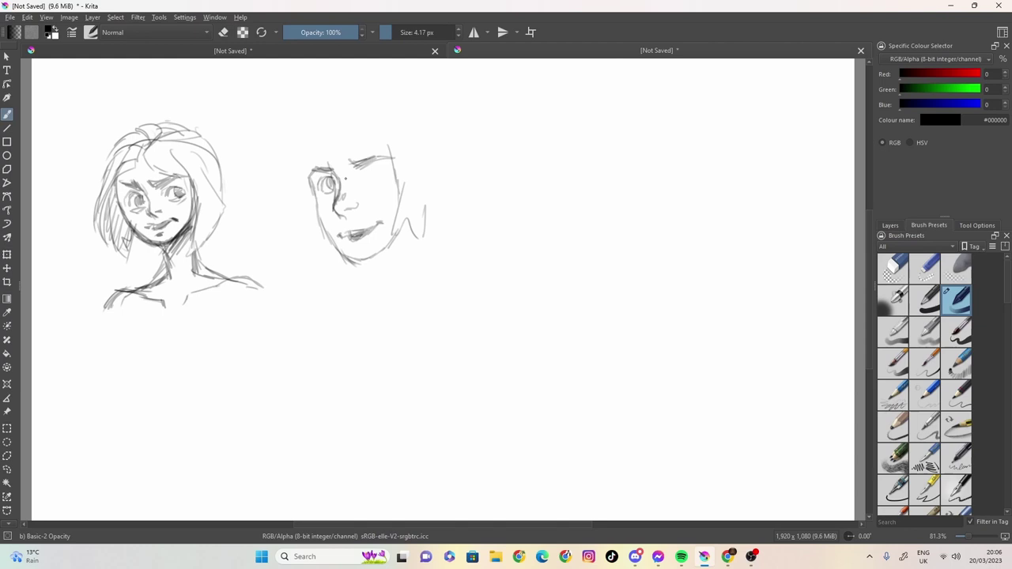
# - Extend the second face's right eyebrow and draw the eye beneath it
pyautogui.moveTo(339, 168)
pyautogui.mouseDown()
pyautogui.moveTo(372, 159)
pyautogui.moveTo(352, 169)
pyautogui.moveTo(387, 170)
pyautogui.moveTo(357, 177)
pyautogui.moveTo(371, 168)
pyautogui.mouseUp()
pyautogui.moveTo(370, 170)
pyautogui.mouseDown()
pyautogui.moveTo(383, 166)
pyautogui.moveTo(362, 183)
pyautogui.moveTo(381, 177)
pyautogui.mouseUp()
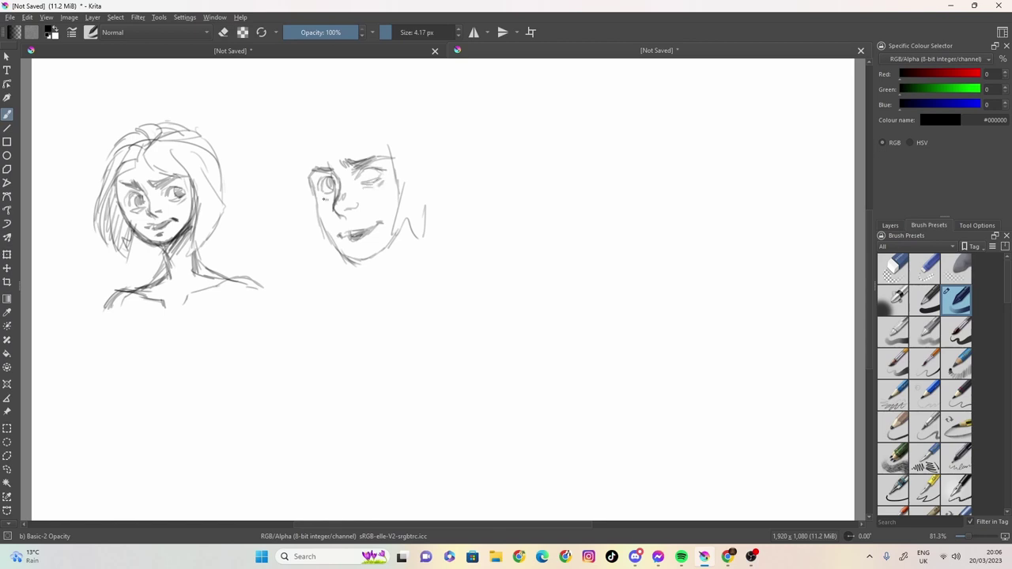
pyautogui.moveTo(368, 169); pyautogui.dragTo(381, 180)
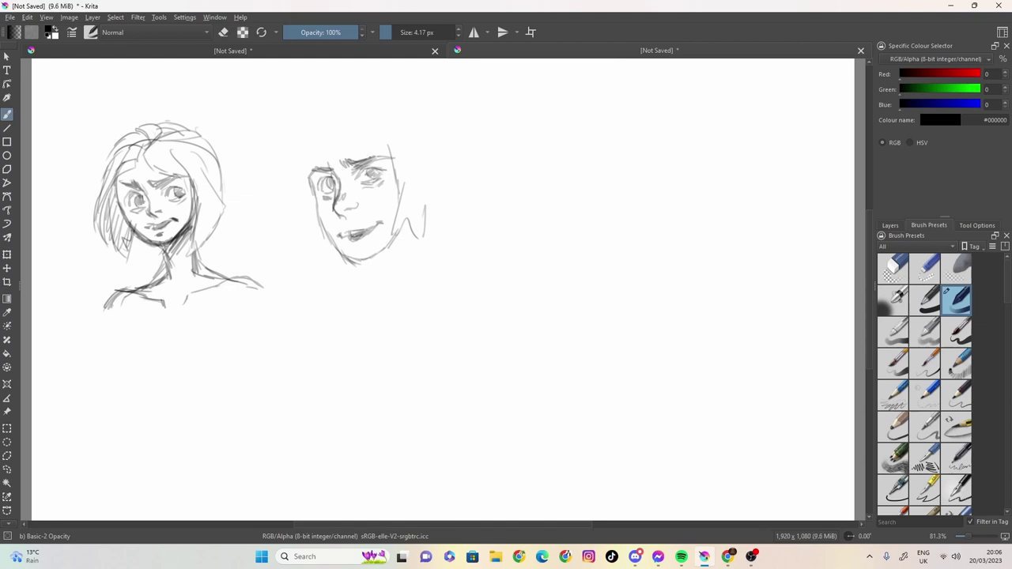
# - Draw the second head's pointed fringe and the jagged hair down the left side of the face
pyautogui.moveTo(321, 130)
pyautogui.mouseDown()
pyautogui.moveTo(327, 170)
pyautogui.moveTo(342, 172)
pyautogui.mouseUp()
pyautogui.moveTo(343, 142)
pyautogui.mouseDown()
pyautogui.moveTo(379, 167)
pyautogui.moveTo(373, 144)
pyautogui.moveTo(399, 177)
pyautogui.mouseUp()
pyautogui.moveTo(316, 151); pyautogui.dragTo(308, 181)
pyautogui.moveTo(319, 131); pyautogui.dragTo(331, 111)
pyautogui.moveTo(319, 150)
pyautogui.mouseDown()
pyautogui.moveTo(332, 115)
pyautogui.moveTo(338, 129)
pyautogui.moveTo(289, 155)
pyautogui.moveTo(306, 200)
pyautogui.moveTo(302, 226)
pyautogui.moveTo(328, 244)
pyautogui.mouseUp()
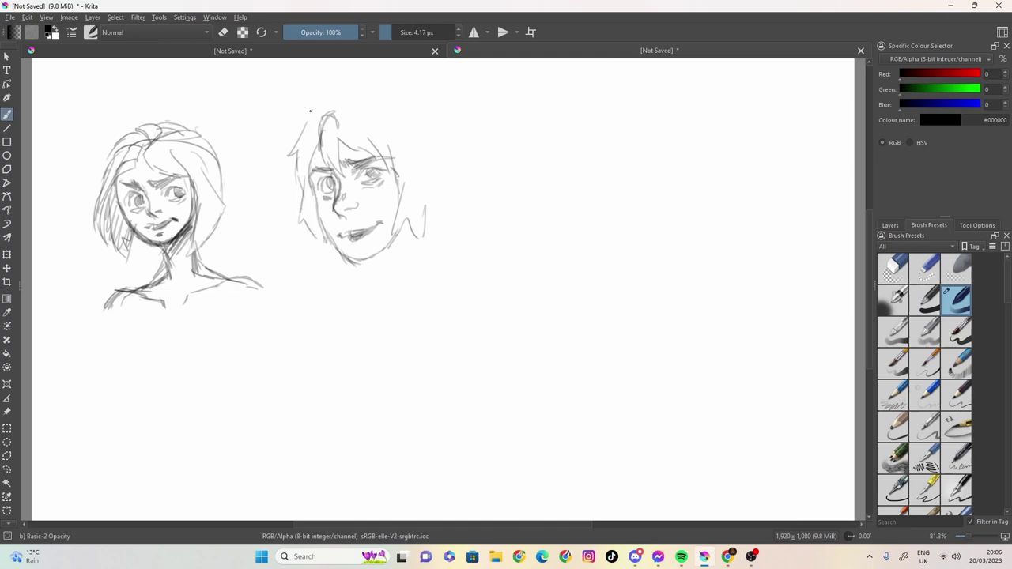
# - Complete the second head's spiky hair over the crown and right side, and add long pointed ears
pyautogui.moveTo(310, 111)
pyautogui.mouseDown()
pyautogui.moveTo(324, 102)
pyautogui.moveTo(305, 128)
pyautogui.moveTo(304, 105)
pyautogui.moveTo(376, 97)
pyautogui.moveTo(422, 77)
pyautogui.moveTo(431, 106)
pyautogui.moveTo(342, 84)
pyautogui.mouseUp()
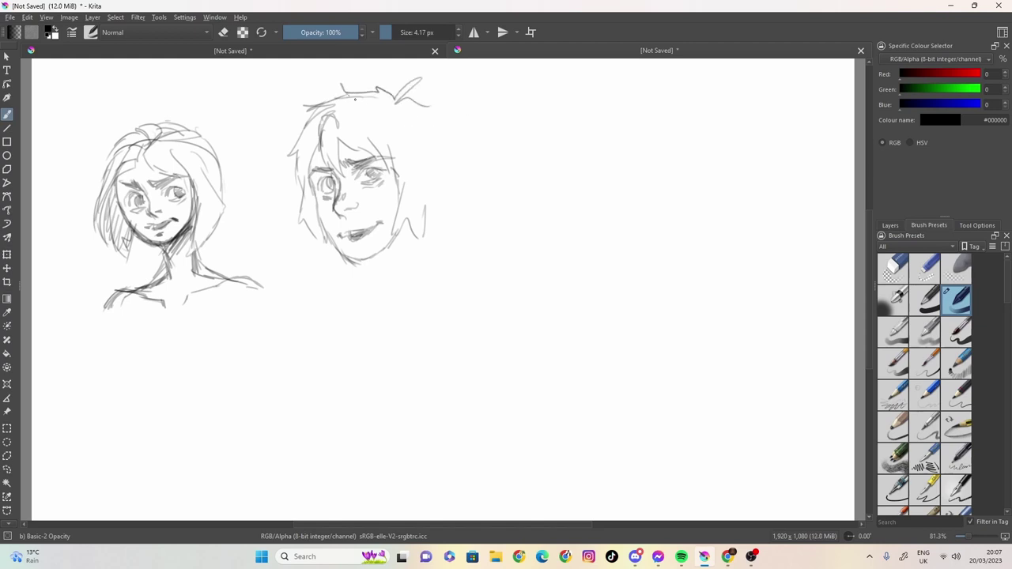
pyautogui.moveTo(425, 108)
pyautogui.mouseDown()
pyautogui.moveTo(438, 140)
pyautogui.moveTo(439, 132)
pyautogui.moveTo(456, 144)
pyautogui.moveTo(443, 160)
pyautogui.moveTo(447, 176)
pyautogui.moveTo(421, 167)
pyautogui.moveTo(432, 184)
pyautogui.moveTo(416, 161)
pyautogui.moveTo(425, 202)
pyautogui.moveTo(409, 147)
pyautogui.moveTo(410, 188)
pyautogui.mouseUp()
pyautogui.moveTo(404, 137); pyautogui.dragTo(418, 166)
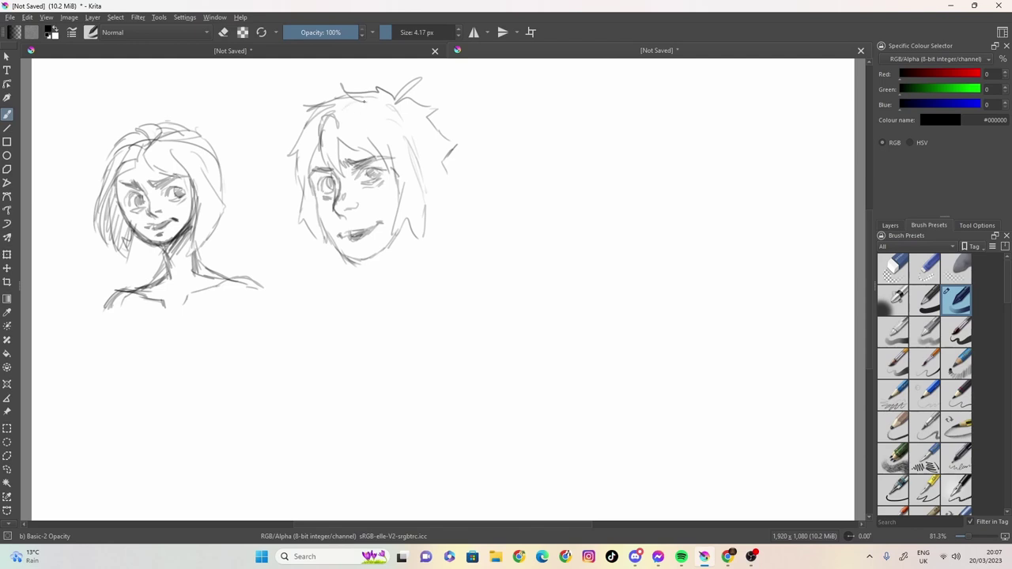
pyautogui.moveTo(365, 101)
pyautogui.mouseDown()
pyautogui.moveTo(355, 129)
pyautogui.moveTo(475, 169)
pyautogui.moveTo(442, 189)
pyautogui.moveTo(434, 175)
pyautogui.moveTo(422, 183)
pyautogui.moveTo(432, 200)
pyautogui.mouseUp()
pyautogui.moveTo(297, 179)
pyautogui.mouseDown()
pyautogui.moveTo(268, 176)
pyautogui.moveTo(275, 170)
pyautogui.moveTo(303, 204)
pyautogui.moveTo(280, 181)
pyautogui.moveTo(298, 186)
pyautogui.moveTo(265, 175)
pyautogui.mouseUp()
pyautogui.moveTo(265, 175)
pyautogui.mouseDown()
pyautogui.moveTo(271, 190)
pyautogui.moveTo(309, 205)
pyautogui.mouseUp()
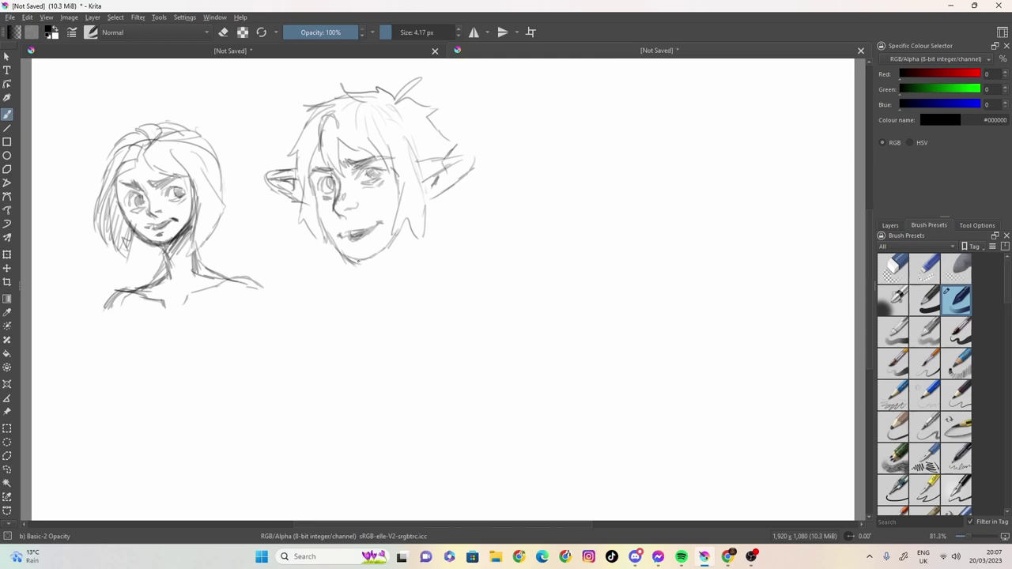
# - Sketch the second character's neck with shading under the jaw, plus the shoulders and collarbones
pyautogui.moveTo(358, 261); pyautogui.dragTo(385, 287)
pyautogui.moveTo(405, 231)
pyautogui.mouseDown()
pyautogui.moveTo(381, 274)
pyautogui.moveTo(384, 252)
pyautogui.moveTo(367, 265)
pyautogui.moveTo(393, 312)
pyautogui.mouseUp()
pyautogui.moveTo(363, 259); pyautogui.dragTo(394, 298)
pyautogui.moveTo(374, 272)
pyautogui.mouseDown()
pyautogui.moveTo(393, 293)
pyautogui.moveTo(375, 278)
pyautogui.mouseUp()
pyautogui.moveTo(373, 275)
pyautogui.mouseDown()
pyautogui.moveTo(419, 321)
pyautogui.moveTo(438, 314)
pyautogui.moveTo(381, 324)
pyautogui.moveTo(358, 321)
pyautogui.moveTo(357, 293)
pyautogui.moveTo(318, 309)
pyautogui.mouseUp()
pyautogui.moveTo(434, 207)
pyautogui.mouseDown()
pyautogui.moveTo(437, 263)
pyautogui.moveTo(476, 285)
pyautogui.mouseUp()
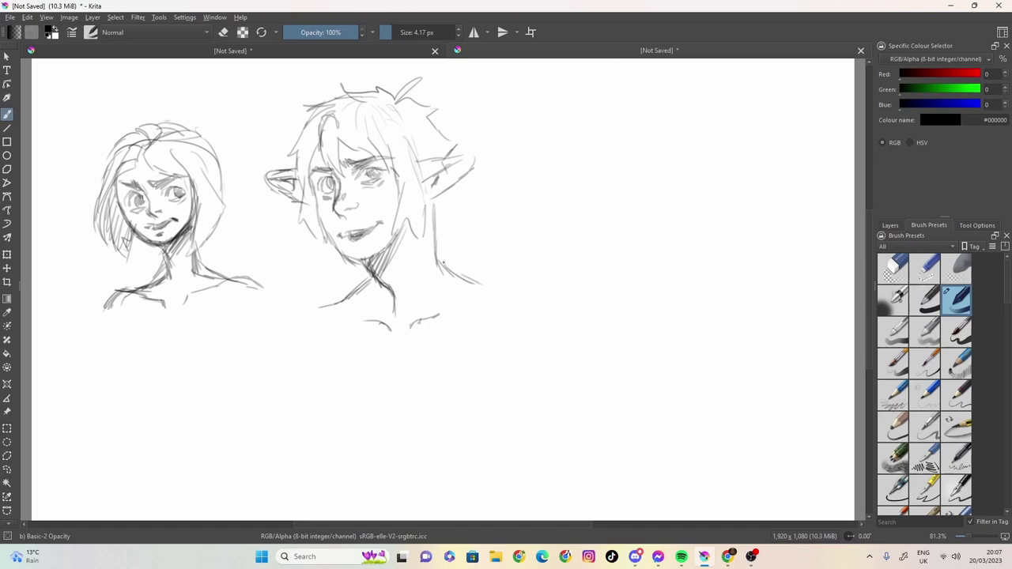
pyautogui.moveTo(438, 258); pyautogui.dragTo(496, 288)
pyautogui.moveTo(436, 256); pyautogui.dragTo(494, 288)
# - Draw a double curved shirt neckline below the second character's collarbones
pyautogui.moveTo(351, 308)
pyautogui.mouseDown()
pyautogui.moveTo(350, 331)
pyautogui.moveTo(382, 348)
pyautogui.moveTo(427, 335)
pyautogui.mouseUp()
pyautogui.moveTo(465, 282)
pyautogui.mouseDown()
pyautogui.moveTo(434, 333)
pyautogui.moveTo(374, 355)
pyautogui.moveTo(354, 320)
pyautogui.moveTo(355, 338)
pyautogui.mouseUp()
pyautogui.moveTo(348, 317)
pyautogui.mouseDown()
pyautogui.moveTo(347, 353)
pyautogui.moveTo(377, 360)
pyautogui.moveTo(432, 352)
pyautogui.moveTo(469, 310)
pyautogui.mouseUp()
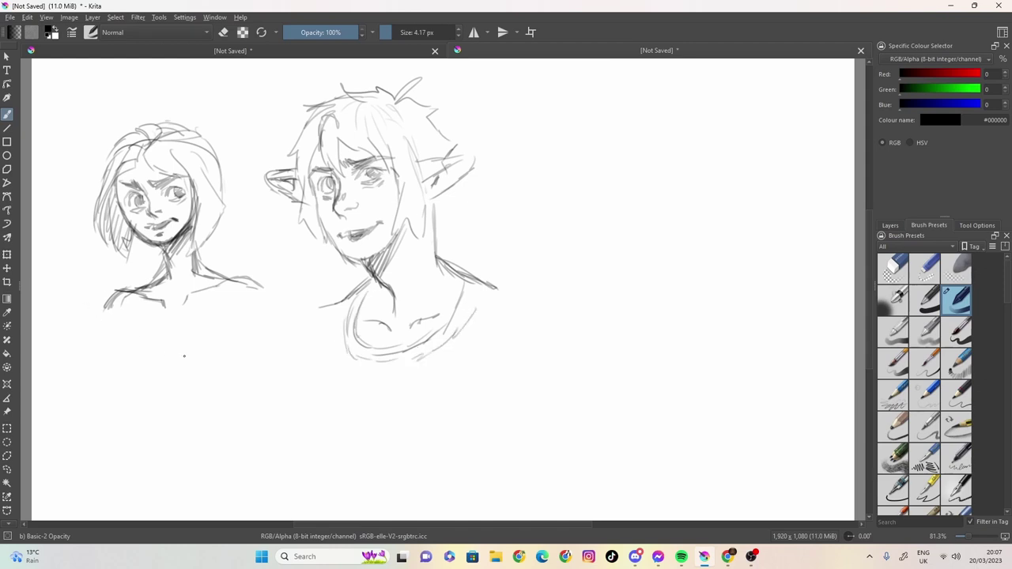
# - Draw a short arc below the first bust, and sketch a third head's outline and ear right of the second character
pyautogui.moveTo(183, 354); pyautogui.dragTo(150, 403)
pyautogui.moveTo(598, 117)
pyautogui.mouseDown()
pyautogui.moveTo(566, 115)
pyautogui.moveTo(545, 171)
pyautogui.moveTo(585, 112)
pyautogui.mouseUp()
pyautogui.moveTo(627, 156)
pyautogui.mouseDown()
pyautogui.moveTo(626, 132)
pyautogui.moveTo(545, 170)
pyautogui.moveTo(621, 185)
pyautogui.moveTo(633, 119)
pyautogui.mouseUp()
pyautogui.moveTo(547, 166)
pyautogui.mouseDown()
pyautogui.moveTo(583, 110)
pyautogui.moveTo(572, 167)
pyautogui.mouseUp()
pyautogui.moveTo(569, 131)
pyautogui.mouseDown()
pyautogui.moveTo(571, 208)
pyautogui.moveTo(560, 210)
pyautogui.moveTo(574, 221)
pyautogui.moveTo(596, 209)
pyautogui.moveTo(545, 168)
pyautogui.moveTo(543, 136)
pyautogui.moveTo(548, 180)
pyautogui.moveTo(542, 138)
pyautogui.moveTo(566, 107)
pyautogui.moveTo(610, 105)
pyautogui.mouseUp()
pyautogui.moveTo(615, 146); pyautogui.dragTo(615, 168)
pyautogui.moveTo(615, 153)
pyautogui.mouseDown()
pyautogui.moveTo(623, 145)
pyautogui.moveTo(631, 166)
pyautogui.moveTo(589, 215)
pyautogui.mouseUp()
pyautogui.moveTo(612, 170)
pyautogui.mouseDown()
pyautogui.moveTo(591, 214)
pyautogui.moveTo(608, 147)
pyautogui.moveTo(615, 182)
pyautogui.moveTo(614, 171)
pyautogui.mouseUp()
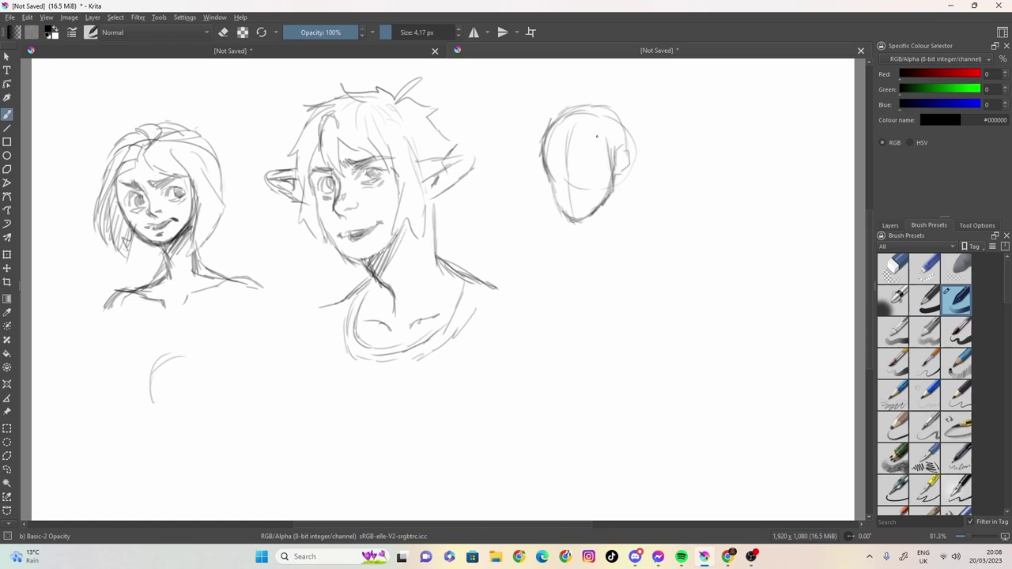
# - Draw the third head's fringe and the outer contour of the hair around it
pyautogui.moveTo(572, 120); pyautogui.dragTo(576, 149)
pyautogui.moveTo(582, 123)
pyautogui.mouseDown()
pyautogui.moveTo(606, 153)
pyautogui.moveTo(590, 157)
pyautogui.mouseUp()
pyautogui.moveTo(576, 157)
pyautogui.mouseDown()
pyautogui.moveTo(571, 131)
pyautogui.moveTo(551, 154)
pyautogui.mouseUp()
pyautogui.moveTo(552, 144)
pyautogui.mouseDown()
pyautogui.moveTo(547, 154)
pyautogui.moveTo(552, 143)
pyautogui.mouseUp()
pyautogui.moveTo(556, 125); pyautogui.dragTo(535, 149)
pyautogui.moveTo(553, 109)
pyautogui.mouseDown()
pyautogui.moveTo(538, 152)
pyautogui.moveTo(587, 98)
pyautogui.moveTo(574, 133)
pyautogui.mouseUp()
pyautogui.moveTo(581, 111)
pyautogui.mouseDown()
pyautogui.moveTo(586, 139)
pyautogui.moveTo(601, 127)
pyautogui.moveTo(612, 150)
pyautogui.moveTo(629, 125)
pyautogui.moveTo(642, 139)
pyautogui.moveTo(659, 164)
pyautogui.moveTo(655, 206)
pyautogui.mouseUp()
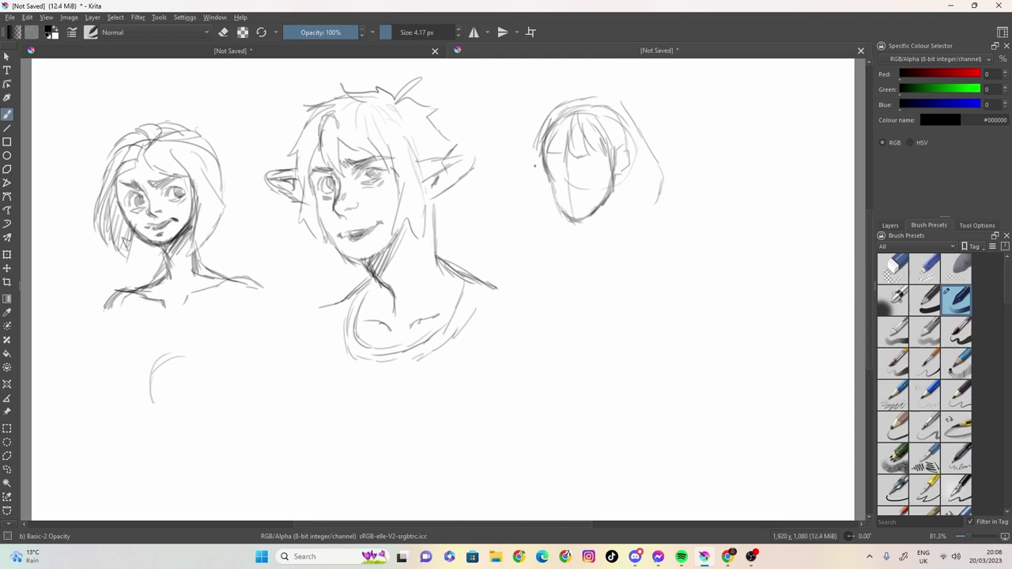
# - Draw the third head's eyebrows, eyes, nose and slanted smile
pyautogui.moveTo(552, 156)
pyautogui.mouseDown()
pyautogui.moveTo(563, 165)
pyautogui.moveTo(555, 176)
pyautogui.moveTo(598, 154)
pyautogui.moveTo(605, 158)
pyautogui.moveTo(583, 170)
pyautogui.moveTo(599, 168)
pyautogui.mouseUp()
pyautogui.moveTo(579, 174)
pyautogui.mouseDown()
pyautogui.moveTo(598, 169)
pyautogui.moveTo(567, 173)
pyautogui.moveTo(569, 197)
pyautogui.mouseUp()
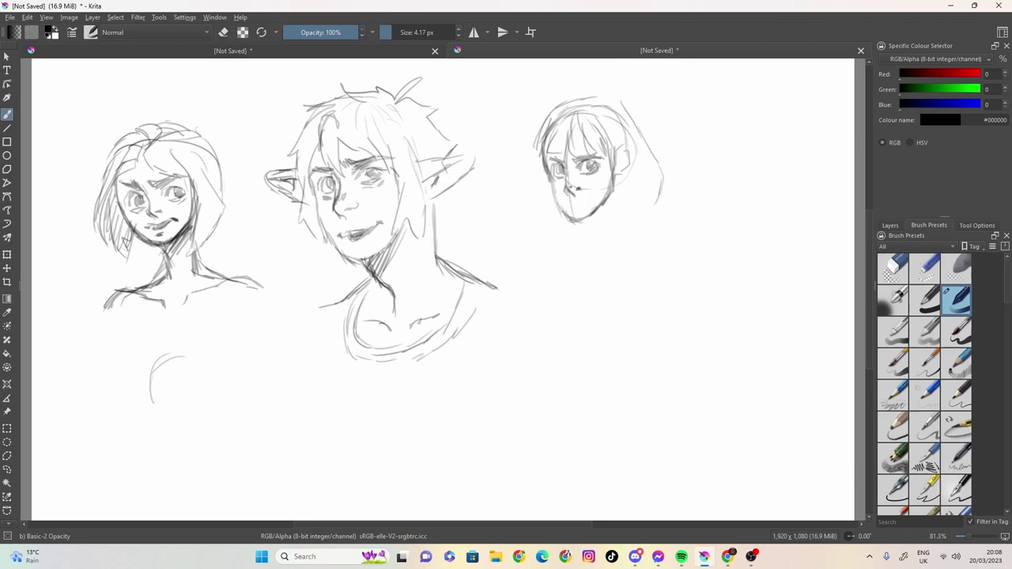
pyautogui.moveTo(570, 202)
pyautogui.mouseDown()
pyautogui.moveTo(596, 194)
pyautogui.moveTo(586, 202)
pyautogui.mouseUp()
pyautogui.moveTo(586, 200); pyautogui.dragTo(566, 215)
# - Darken the third head's jaw and hatch the shadow on the neck below it
pyautogui.moveTo(607, 170)
pyautogui.mouseDown()
pyautogui.moveTo(613, 194)
pyautogui.moveTo(594, 237)
pyautogui.mouseUp()
pyautogui.moveTo(609, 203); pyautogui.dragTo(597, 230)
pyautogui.moveTo(607, 200); pyautogui.dragTo(590, 229)
pyautogui.moveTo(597, 210); pyautogui.dragTo(585, 225)
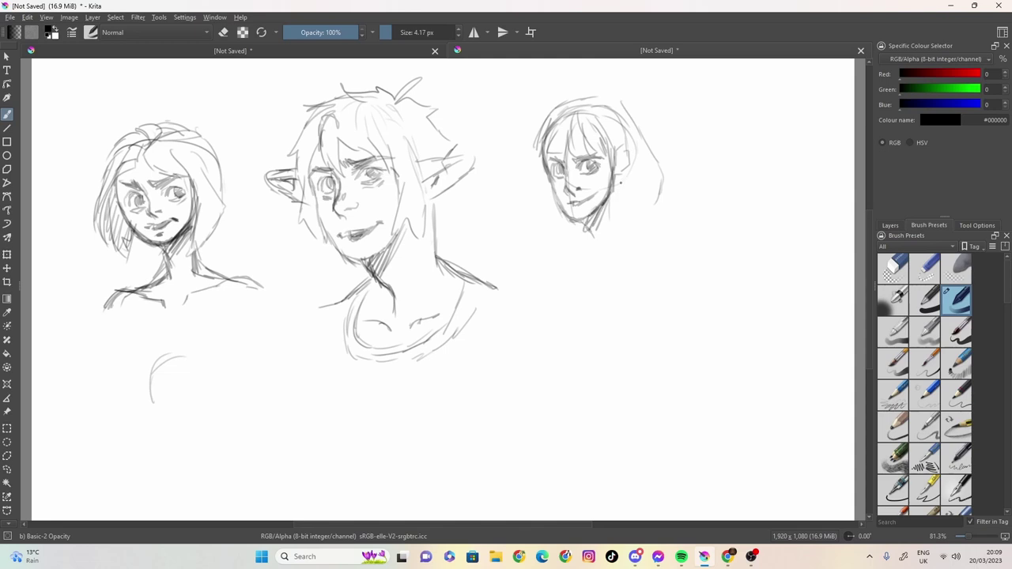
# - Fill out the third head's loose hair on both sides, ending in jagged tips around chin height
pyautogui.moveTo(620, 183); pyautogui.dragTo(621, 207)
pyautogui.moveTo(624, 105)
pyautogui.mouseDown()
pyautogui.moveTo(646, 173)
pyautogui.moveTo(644, 203)
pyautogui.mouseUp()
pyautogui.moveTo(640, 163); pyautogui.dragTo(645, 214)
pyautogui.moveTo(540, 150)
pyautogui.mouseDown()
pyautogui.moveTo(545, 229)
pyautogui.moveTo(567, 232)
pyautogui.mouseUp()
pyautogui.moveTo(620, 176); pyautogui.dragTo(613, 230)
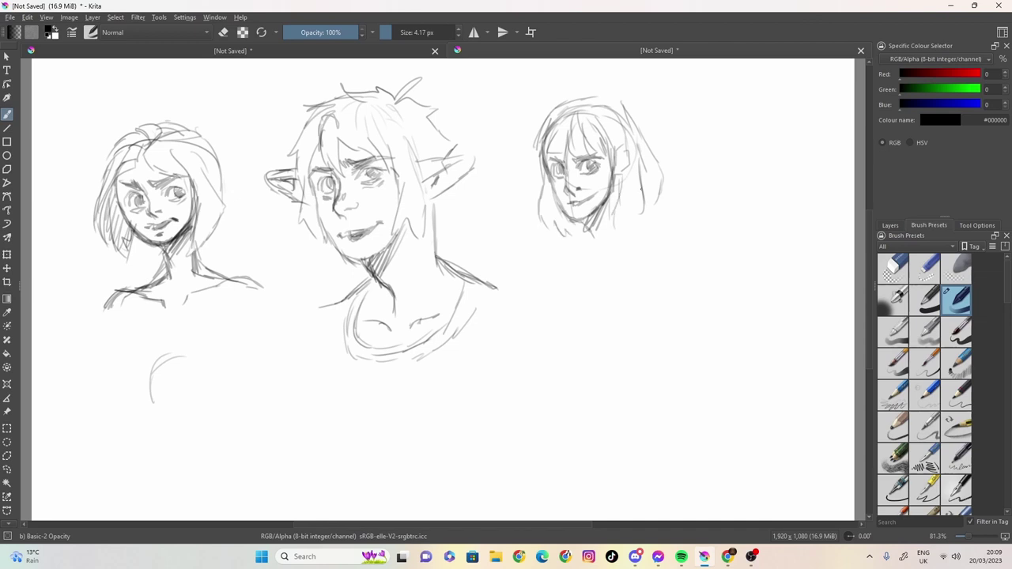
pyautogui.moveTo(636, 148)
pyautogui.mouseDown()
pyautogui.moveTo(649, 211)
pyautogui.moveTo(637, 207)
pyautogui.moveTo(613, 226)
pyautogui.moveTo(609, 101)
pyautogui.moveTo(571, 106)
pyautogui.moveTo(546, 125)
pyautogui.moveTo(539, 196)
pyautogui.moveTo(566, 234)
pyautogui.mouseUp()
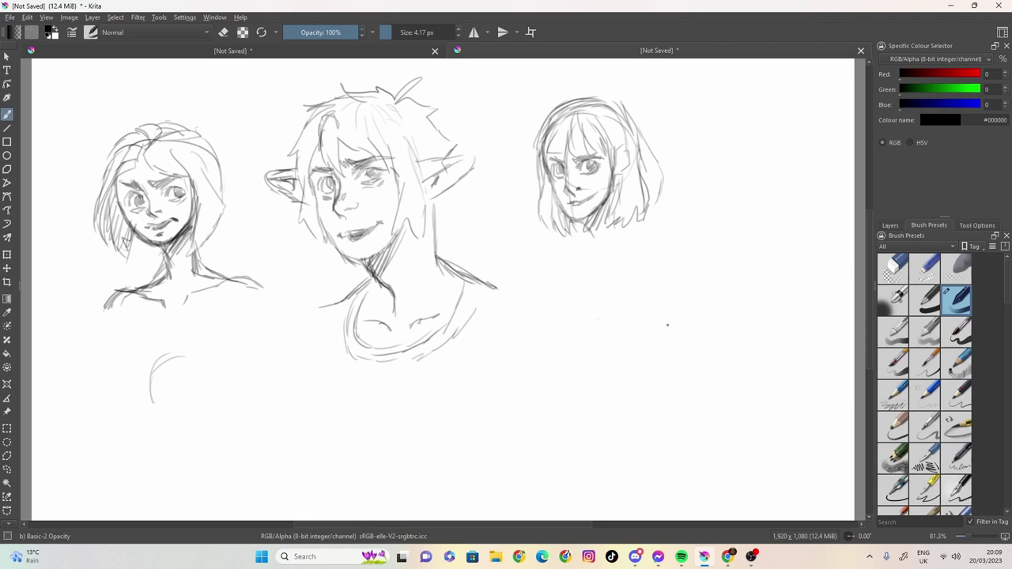
# - Draw a faint arc well below the third head, and sketch a fourth oval head with a mouth at the upper right
pyautogui.moveTo(599, 348); pyautogui.dragTo(596, 388)
pyautogui.moveTo(743, 103)
pyautogui.mouseDown()
pyautogui.moveTo(695, 132)
pyautogui.moveTo(716, 101)
pyautogui.mouseUp()
pyautogui.moveTo(754, 99)
pyautogui.mouseDown()
pyautogui.moveTo(762, 141)
pyautogui.moveTo(752, 102)
pyautogui.moveTo(692, 121)
pyautogui.moveTo(707, 187)
pyautogui.moveTo(724, 204)
pyautogui.moveTo(757, 175)
pyautogui.moveTo(763, 137)
pyautogui.moveTo(735, 98)
pyautogui.moveTo(693, 119)
pyautogui.moveTo(693, 154)
pyautogui.moveTo(709, 184)
pyautogui.moveTo(732, 200)
pyautogui.moveTo(755, 182)
pyautogui.moveTo(731, 181)
pyautogui.moveTo(748, 174)
pyautogui.mouseUp()
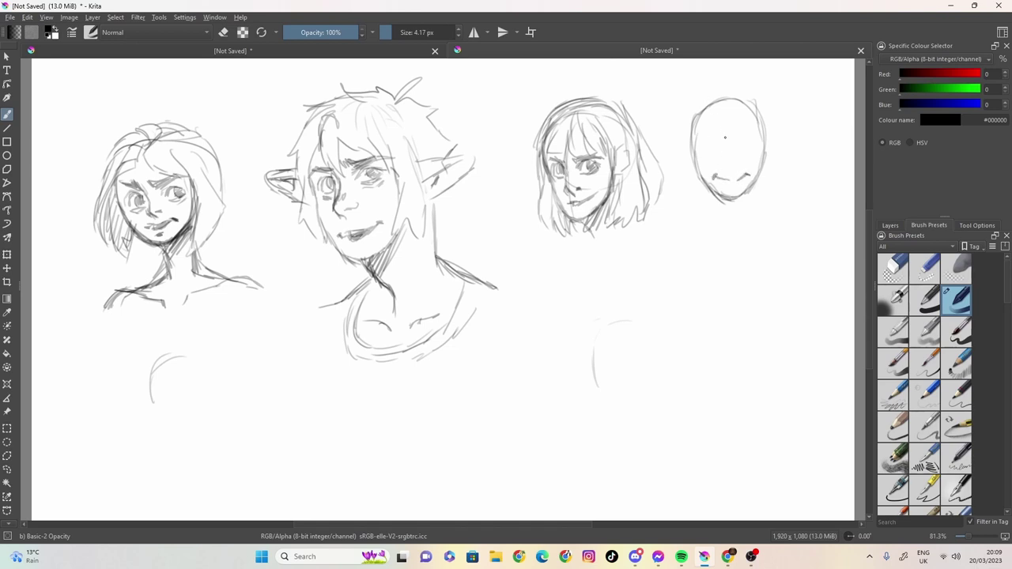
# - Draw the fourth head's nose, eyebrows, eyes and rounded ears
pyautogui.moveTo(734, 162)
pyautogui.mouseDown()
pyautogui.moveTo(741, 165)
pyautogui.moveTo(726, 164)
pyautogui.moveTo(714, 138)
pyautogui.moveTo(748, 136)
pyautogui.mouseUp()
pyautogui.moveTo(742, 137)
pyautogui.mouseDown()
pyautogui.moveTo(756, 136)
pyautogui.moveTo(725, 138)
pyautogui.moveTo(737, 135)
pyautogui.mouseUp()
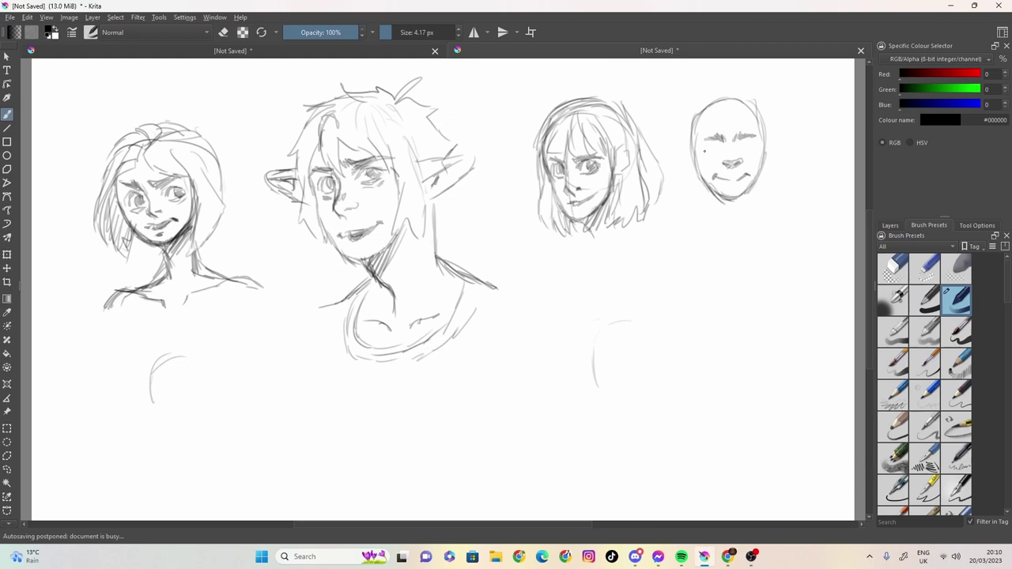
pyautogui.moveTo(704, 153); pyautogui.dragTo(719, 145)
pyautogui.moveTo(708, 145)
pyautogui.mouseDown()
pyautogui.moveTo(709, 155)
pyautogui.moveTo(749, 144)
pyautogui.moveTo(755, 154)
pyautogui.moveTo(753, 142)
pyautogui.moveTo(748, 154)
pyautogui.moveTo(751, 143)
pyautogui.moveTo(732, 140)
pyautogui.moveTo(681, 147)
pyautogui.moveTo(693, 172)
pyautogui.mouseUp()
pyautogui.moveTo(765, 136)
pyautogui.mouseDown()
pyautogui.moveTo(781, 155)
pyautogui.moveTo(769, 172)
pyautogui.mouseUp()
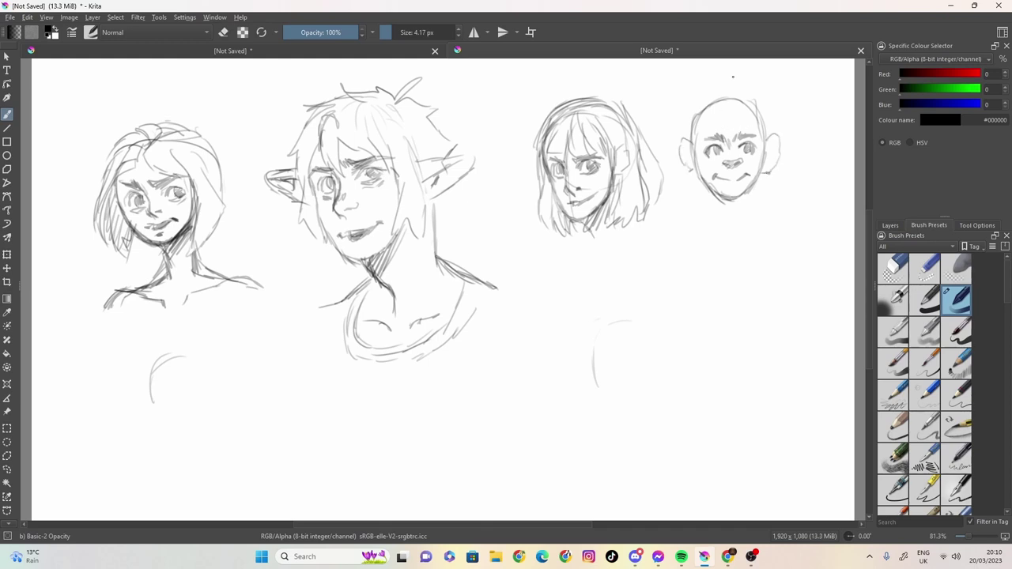
# - Sketch the fourth head's fringe and swept hair over the forehead and crown
pyautogui.moveTo(736, 97)
pyautogui.mouseDown()
pyautogui.moveTo(724, 130)
pyautogui.moveTo(736, 103)
pyautogui.moveTo(753, 133)
pyautogui.mouseUp()
pyautogui.moveTo(753, 118); pyautogui.dragTo(767, 161)
pyautogui.moveTo(724, 109)
pyautogui.mouseDown()
pyautogui.moveTo(717, 125)
pyautogui.moveTo(727, 111)
pyautogui.mouseUp()
pyautogui.moveTo(732, 117)
pyautogui.mouseDown()
pyautogui.moveTo(710, 115)
pyautogui.moveTo(708, 138)
pyautogui.moveTo(680, 139)
pyautogui.mouseUp()
pyautogui.moveTo(682, 115)
pyautogui.mouseDown()
pyautogui.moveTo(676, 128)
pyautogui.moveTo(679, 120)
pyautogui.mouseUp()
pyautogui.moveTo(699, 97)
pyautogui.mouseDown()
pyautogui.moveTo(665, 136)
pyautogui.moveTo(672, 129)
pyautogui.mouseUp()
pyautogui.moveTo(678, 117); pyautogui.dragTo(671, 137)
pyautogui.moveTo(699, 97)
pyautogui.mouseDown()
pyautogui.moveTo(685, 110)
pyautogui.moveTo(715, 86)
pyautogui.mouseUp()
pyautogui.moveTo(696, 88)
pyautogui.mouseDown()
pyautogui.moveTo(678, 100)
pyautogui.moveTo(743, 86)
pyautogui.mouseUp()
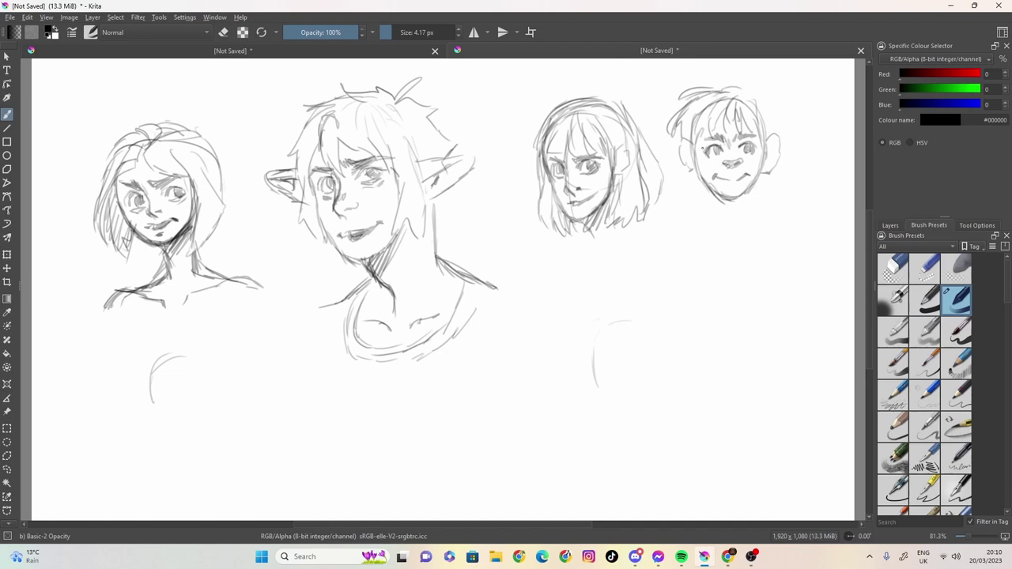
# - Draw long hair strands down both sides of the fourth face to below the chin
pyautogui.moveTo(691, 123); pyautogui.dragTo(701, 212)
pyautogui.moveTo(699, 151); pyautogui.dragTo(711, 215)
pyautogui.moveTo(697, 203); pyautogui.dragTo(713, 226)
pyautogui.moveTo(755, 126); pyautogui.dragTo(758, 213)
# - Add dark accent marks to both of the fourth head's ears and darken its chin line
pyautogui.moveTo(772, 173)
pyautogui.mouseDown()
pyautogui.moveTo(765, 112)
pyautogui.moveTo(776, 128)
pyautogui.moveTo(765, 104)
pyautogui.moveTo(783, 152)
pyautogui.mouseUp()
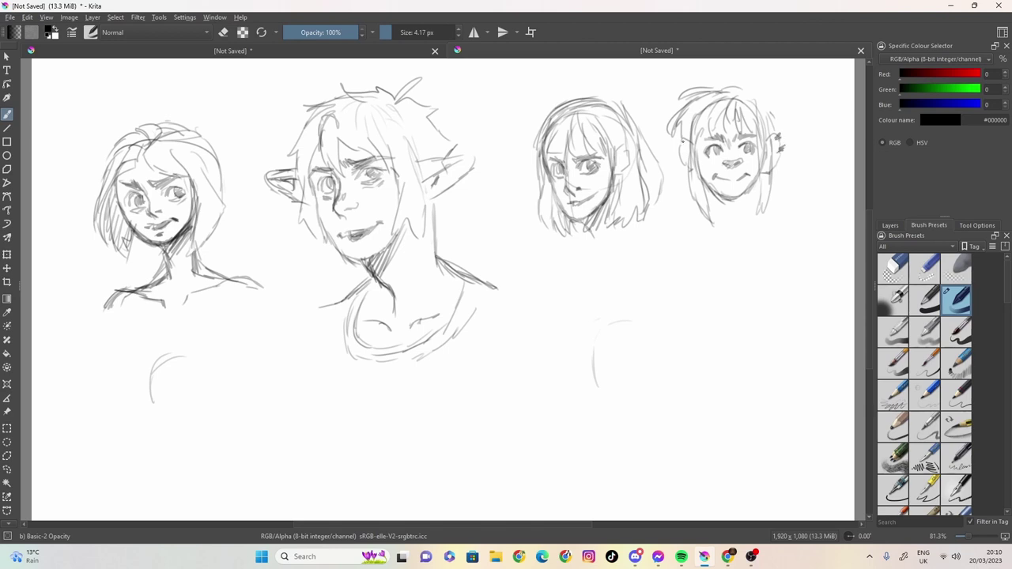
pyautogui.moveTo(686, 142); pyautogui.dragTo(674, 158)
pyautogui.moveTo(780, 132)
pyautogui.mouseDown()
pyautogui.moveTo(763, 97)
pyautogui.moveTo(768, 81)
pyautogui.moveTo(752, 99)
pyautogui.moveTo(725, 87)
pyautogui.moveTo(749, 87)
pyautogui.moveTo(774, 117)
pyautogui.moveTo(759, 128)
pyautogui.moveTo(759, 155)
pyautogui.mouseUp()
pyautogui.moveTo(716, 196); pyautogui.dragTo(725, 220)
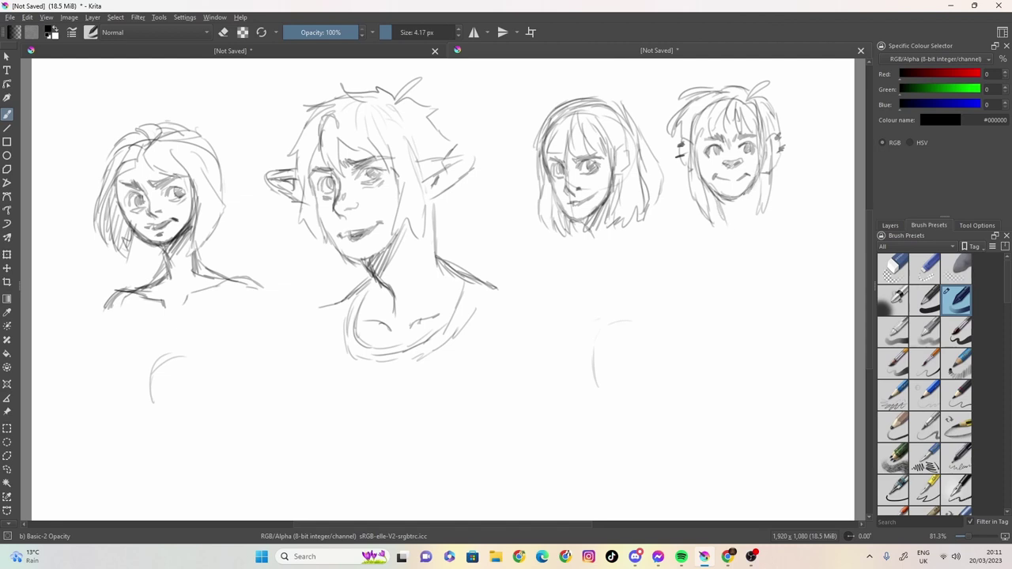
# - Hatch the shadow under the fourth head's jaw and draw the neck, collarbones and a closed bust line below
pyautogui.moveTo(725, 198); pyautogui.dragTo(709, 182)
pyautogui.moveTo(713, 186); pyautogui.dragTo(699, 157)
pyautogui.moveTo(705, 178); pyautogui.dragTo(699, 156)
pyautogui.moveTo(750, 189)
pyautogui.mouseDown()
pyautogui.moveTo(735, 216)
pyautogui.moveTo(719, 219)
pyautogui.mouseUp()
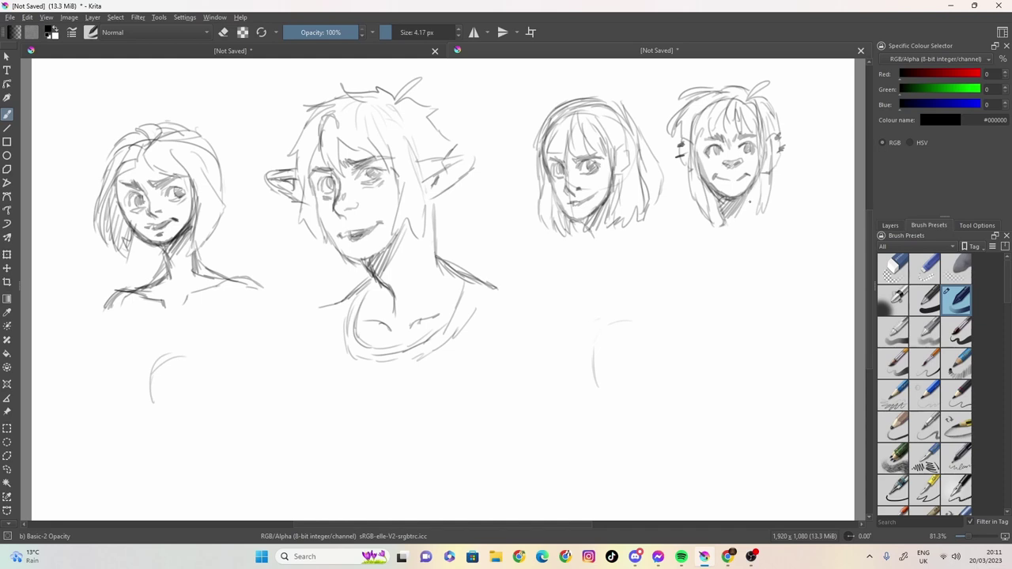
pyautogui.moveTo(748, 191)
pyautogui.mouseDown()
pyautogui.moveTo(749, 222)
pyautogui.moveTo(707, 221)
pyautogui.moveTo(697, 238)
pyautogui.mouseUp()
pyautogui.moveTo(750, 206)
pyautogui.mouseDown()
pyautogui.moveTo(769, 237)
pyautogui.moveTo(729, 237)
pyautogui.moveTo(774, 229)
pyautogui.moveTo(748, 233)
pyautogui.moveTo(777, 212)
pyautogui.moveTo(764, 214)
pyautogui.mouseUp()
pyautogui.moveTo(697, 130); pyautogui.dragTo(707, 184)
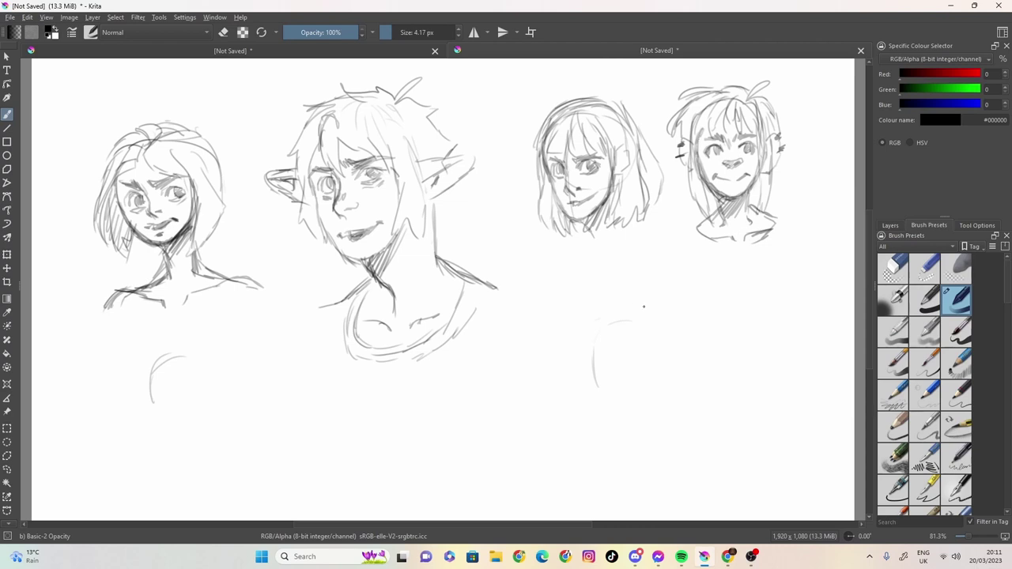
# - Outline a torso beneath the third and fourth heads, with the hip line running down and one arm bent upward
pyautogui.moveTo(598, 372)
pyautogui.mouseDown()
pyautogui.moveTo(607, 421)
pyautogui.moveTo(654, 408)
pyautogui.moveTo(658, 343)
pyautogui.mouseUp()
pyautogui.moveTo(654, 408)
pyautogui.mouseDown()
pyautogui.moveTo(613, 445)
pyautogui.moveTo(598, 422)
pyautogui.moveTo(600, 514)
pyautogui.mouseUp()
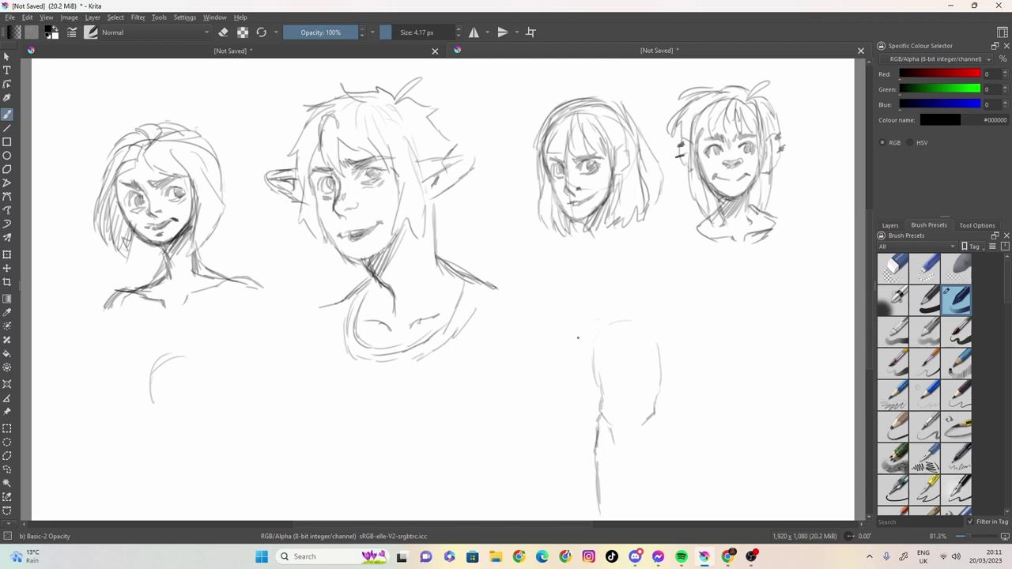
pyautogui.moveTo(552, 338)
pyautogui.mouseDown()
pyautogui.moveTo(585, 352)
pyautogui.moveTo(527, 328)
pyautogui.moveTo(535, 262)
pyautogui.moveTo(553, 307)
pyautogui.moveTo(602, 321)
pyautogui.moveTo(572, 317)
pyautogui.mouseUp()
pyautogui.moveTo(555, 312)
pyautogui.mouseDown()
pyautogui.moveTo(575, 314)
pyautogui.moveTo(597, 354)
pyautogui.mouseUp()
pyautogui.moveTo(586, 341)
pyautogui.mouseDown()
pyautogui.moveTo(559, 341)
pyautogui.moveTo(595, 363)
pyautogui.mouseUp()
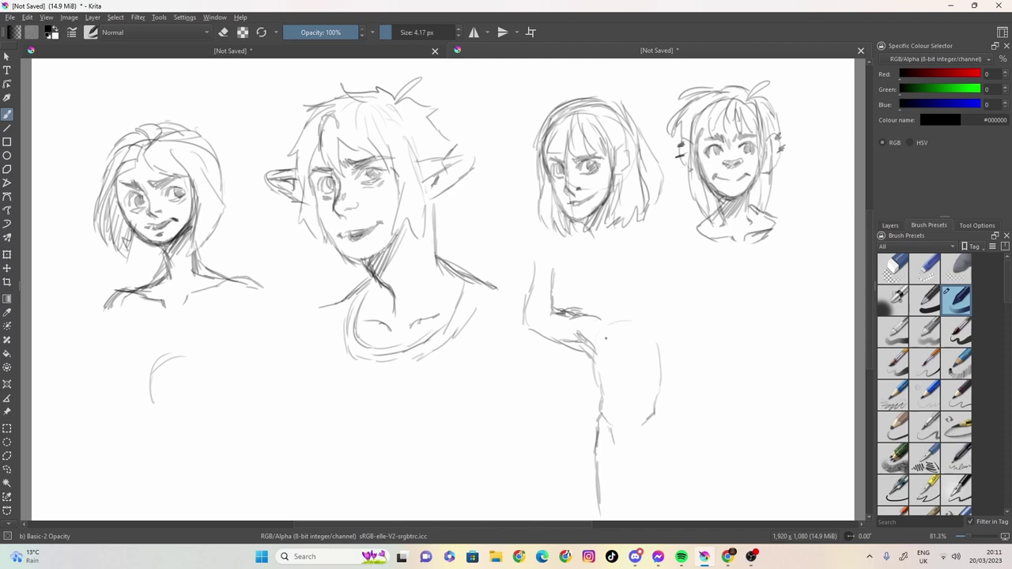
# - Extend the figure's other arm straight out sideways and add an oval head containing a question mark above the neck
pyautogui.moveTo(628, 348); pyautogui.dragTo(630, 364)
pyautogui.moveTo(607, 330)
pyautogui.mouseDown()
pyautogui.moveTo(671, 333)
pyautogui.moveTo(694, 349)
pyautogui.moveTo(678, 354)
pyautogui.moveTo(679, 366)
pyautogui.moveTo(695, 370)
pyautogui.moveTo(731, 339)
pyautogui.moveTo(756, 342)
pyautogui.moveTo(715, 353)
pyautogui.mouseUp()
pyautogui.moveTo(696, 346)
pyautogui.mouseDown()
pyautogui.moveTo(710, 369)
pyautogui.moveTo(757, 364)
pyautogui.mouseUp()
pyautogui.moveTo(711, 370); pyautogui.dragTo(786, 363)
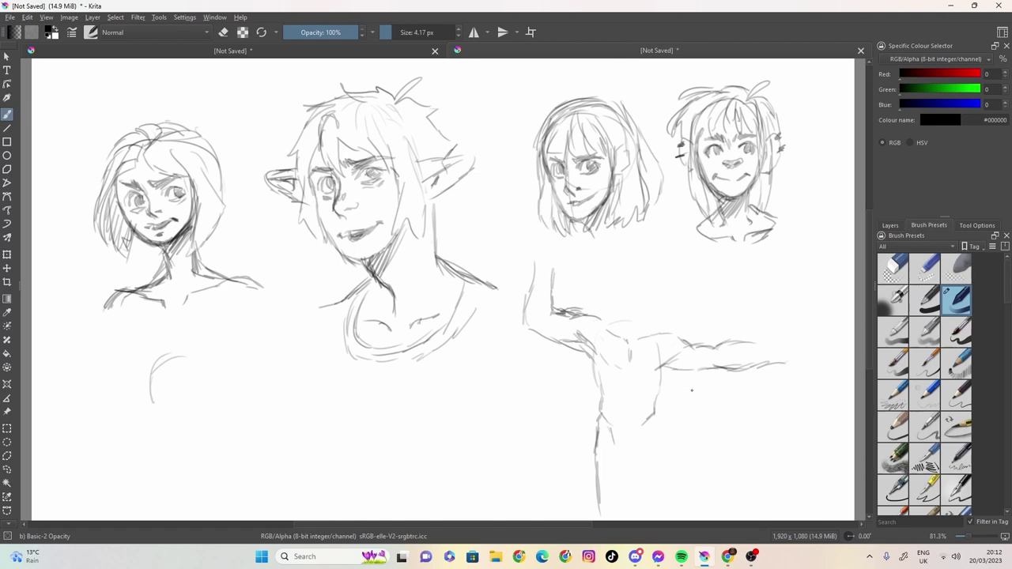
pyautogui.moveTo(642, 272)
pyautogui.mouseDown()
pyautogui.moveTo(626, 271)
pyautogui.moveTo(631, 308)
pyautogui.moveTo(642, 272)
pyautogui.moveTo(633, 269)
pyautogui.moveTo(642, 269)
pyautogui.moveTo(629, 299)
pyautogui.moveTo(625, 260)
pyautogui.moveTo(621, 314)
pyautogui.moveTo(645, 306)
pyautogui.moveTo(651, 290)
pyautogui.mouseUp()
pyautogui.moveTo(621, 329)
pyautogui.mouseDown()
pyautogui.moveTo(640, 324)
pyautogui.moveTo(585, 321)
pyautogui.mouseUp()
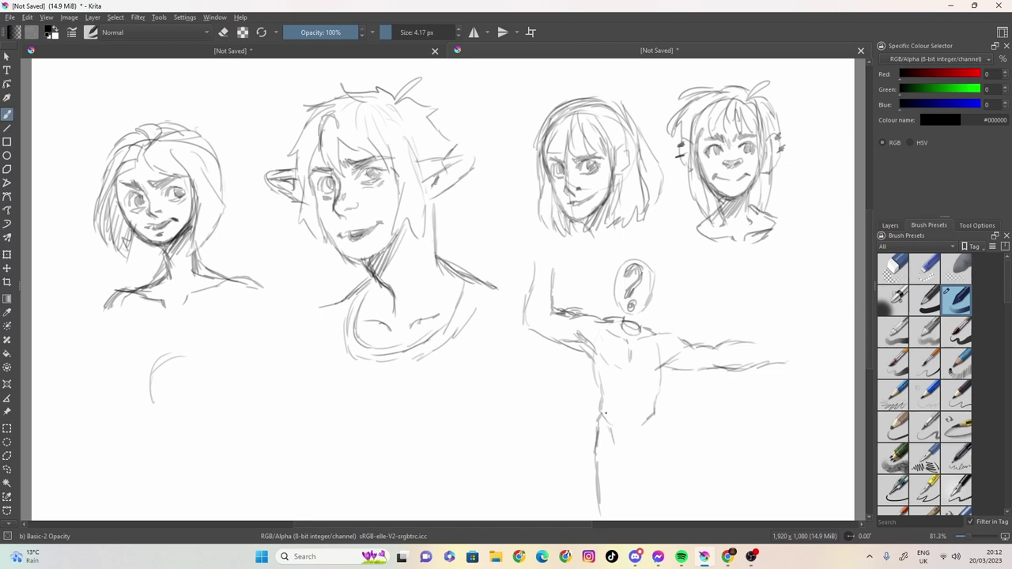
# - Add the figure's central body line, rib and abdominal marks, waist and upper legs
pyautogui.moveTo(653, 418)
pyautogui.mouseDown()
pyautogui.moveTo(657, 495)
pyautogui.moveTo(636, 449)
pyautogui.mouseUp()
pyautogui.moveTo(629, 356); pyautogui.dragTo(625, 463)
pyautogui.moveTo(620, 381)
pyautogui.mouseDown()
pyautogui.moveTo(607, 387)
pyautogui.moveTo(645, 390)
pyautogui.moveTo(615, 404)
pyautogui.moveTo(632, 416)
pyautogui.mouseUp()
pyautogui.moveTo(668, 366); pyautogui.dragTo(662, 376)
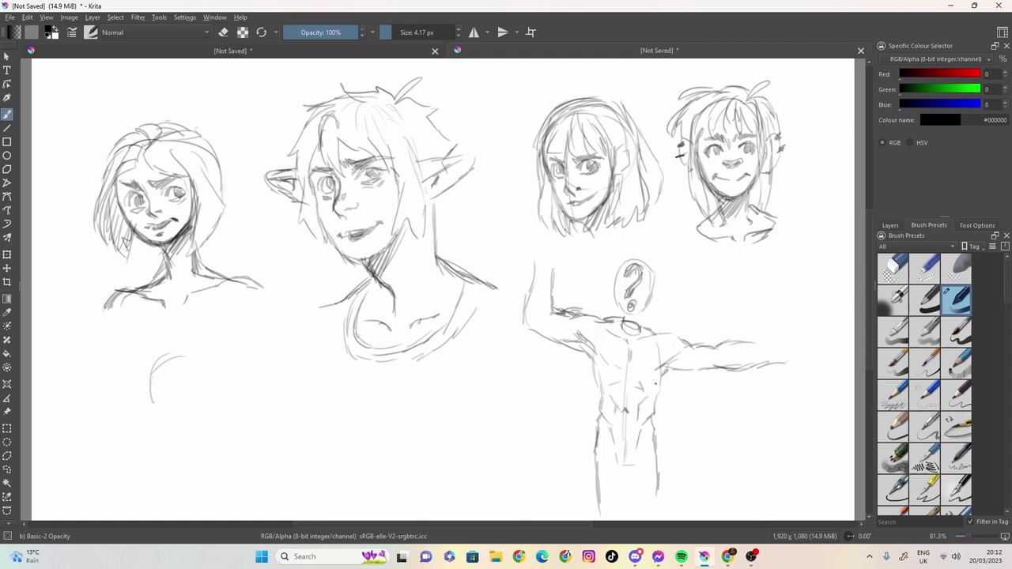
pyautogui.moveTo(593, 358); pyautogui.dragTo(600, 388)
pyautogui.moveTo(667, 373); pyautogui.dragTo(656, 409)
pyautogui.moveTo(616, 451)
pyautogui.mouseDown()
pyautogui.moveTo(637, 463)
pyautogui.moveTo(625, 516)
pyautogui.moveTo(631, 472)
pyautogui.mouseUp()
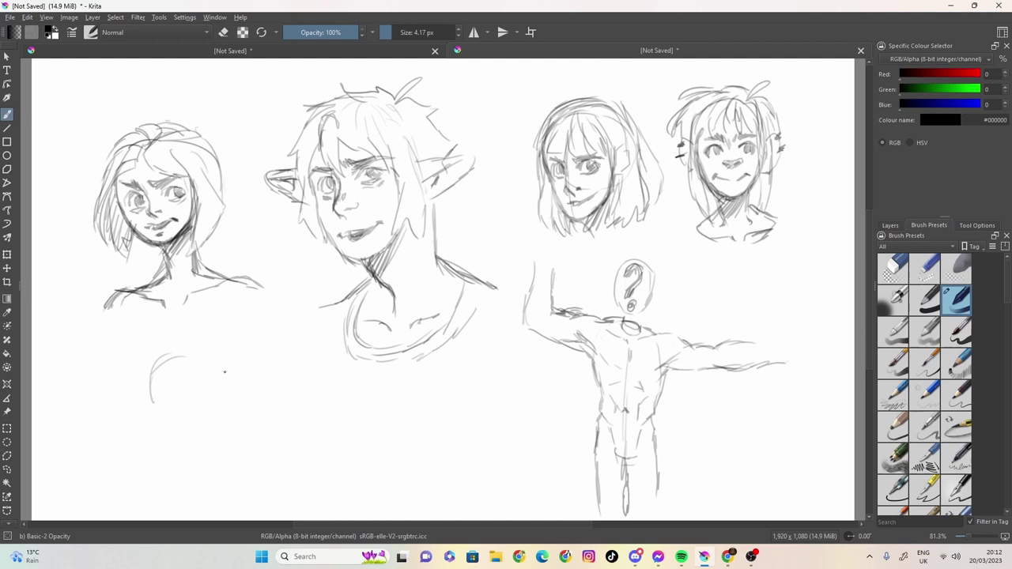
# - Draw a long vertical line below the first head, then deepen that head's side hair and neck shading
pyautogui.moveTo(226, 345); pyautogui.dragTo(227, 452)
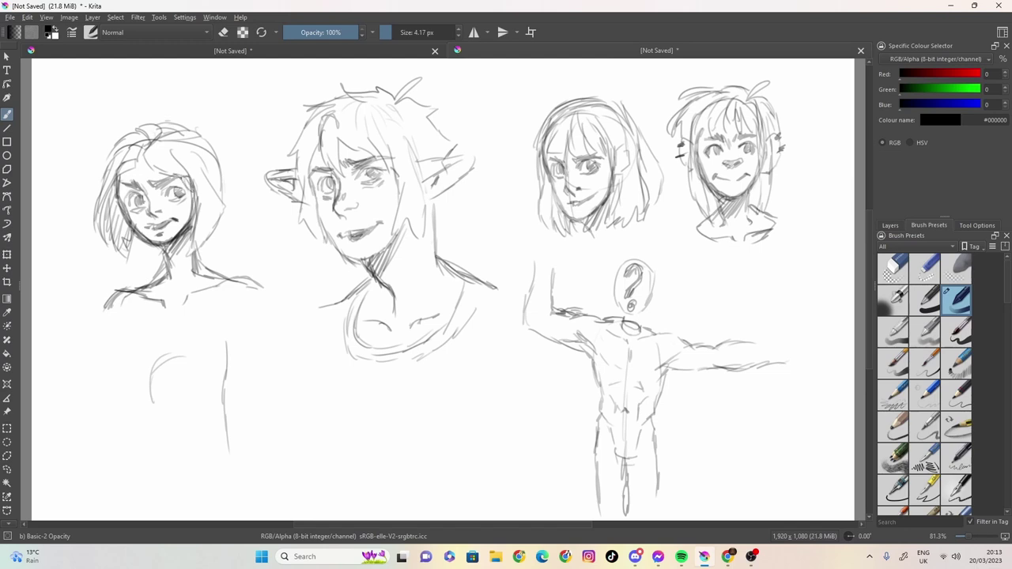
pyautogui.moveTo(191, 180)
pyautogui.mouseDown()
pyautogui.moveTo(175, 253)
pyautogui.moveTo(187, 237)
pyautogui.moveTo(164, 261)
pyautogui.moveTo(216, 249)
pyautogui.moveTo(222, 218)
pyautogui.mouseUp()
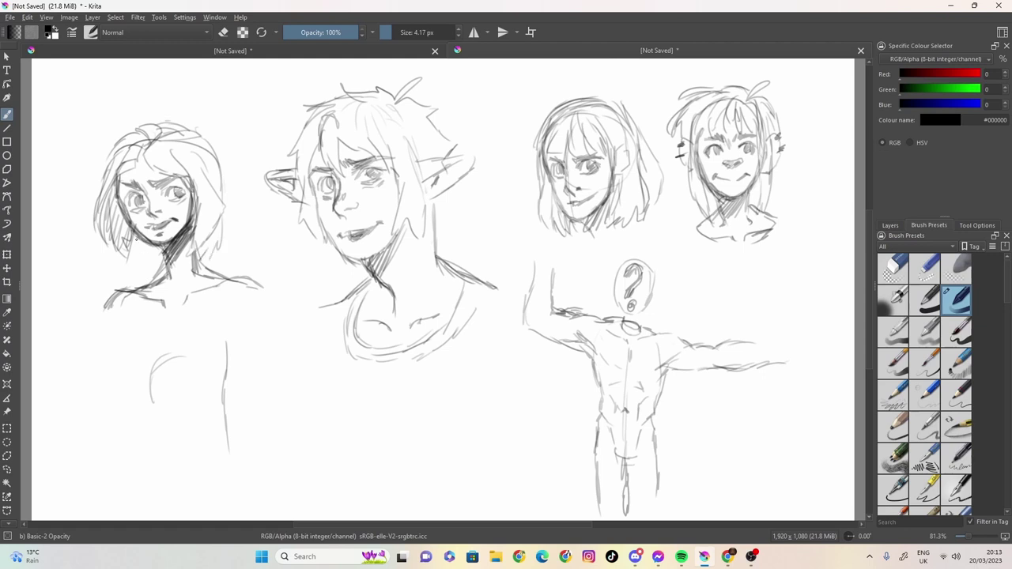
pyautogui.moveTo(136, 240); pyautogui.dragTo(163, 255)
# - Sketch a small long-haired head beneath the first two heads, with angled brows, eyes, nose and a smirking mouth
pyautogui.moveTo(284, 306)
pyautogui.mouseDown()
pyautogui.moveTo(245, 368)
pyautogui.moveTo(244, 332)
pyautogui.mouseUp()
pyautogui.moveTo(309, 306)
pyautogui.mouseDown()
pyautogui.moveTo(279, 325)
pyautogui.moveTo(297, 354)
pyautogui.moveTo(295, 416)
pyautogui.moveTo(296, 402)
pyautogui.moveTo(284, 431)
pyautogui.moveTo(317, 404)
pyautogui.moveTo(306, 323)
pyautogui.moveTo(265, 312)
pyautogui.moveTo(241, 333)
pyautogui.moveTo(243, 317)
pyautogui.moveTo(236, 339)
pyautogui.moveTo(232, 419)
pyautogui.moveTo(240, 408)
pyautogui.moveTo(250, 418)
pyautogui.moveTo(250, 372)
pyautogui.moveTo(292, 392)
pyautogui.mouseUp()
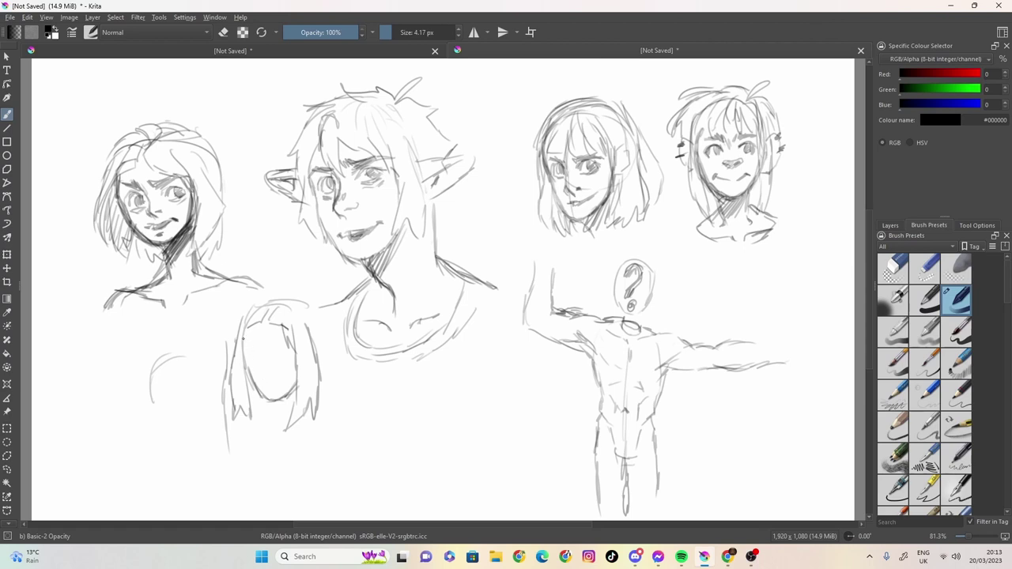
pyautogui.moveTo(245, 345)
pyautogui.mouseDown()
pyautogui.moveTo(260, 353)
pyautogui.moveTo(293, 340)
pyautogui.moveTo(264, 364)
pyautogui.moveTo(266, 378)
pyautogui.mouseUp()
pyautogui.moveTo(248, 354); pyautogui.dragTo(259, 361)
pyautogui.moveTo(276, 355)
pyautogui.mouseDown()
pyautogui.moveTo(294, 349)
pyautogui.moveTo(292, 362)
pyautogui.moveTo(259, 368)
pyautogui.moveTo(287, 357)
pyautogui.mouseUp()
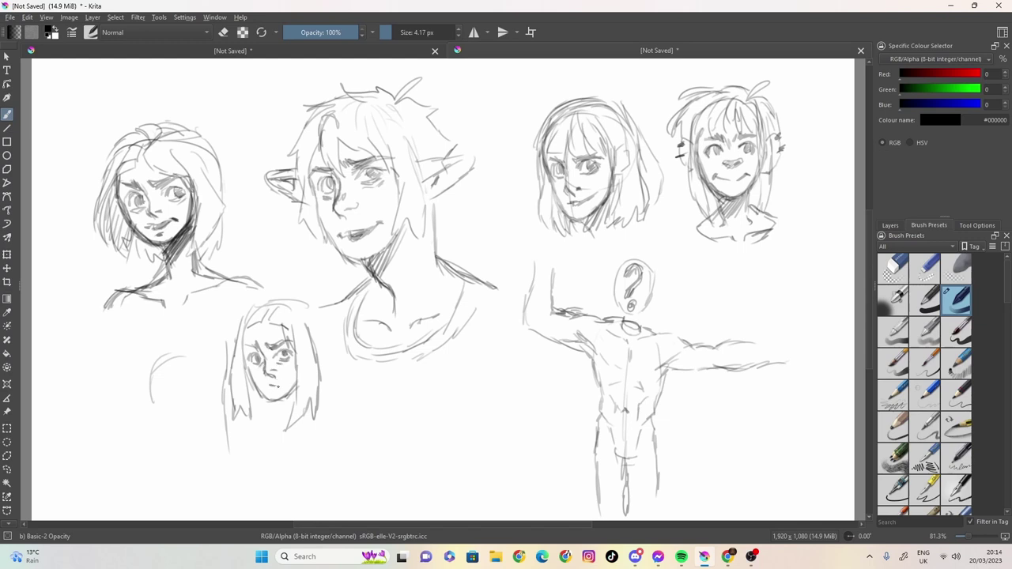
pyautogui.moveTo(274, 381); pyautogui.dragTo(289, 387)
# - Add pointed outer strands to the small long-haired head and darken the outline over its crown
pyautogui.moveTo(313, 341); pyautogui.dragTo(321, 347)
pyautogui.moveTo(316, 306)
pyautogui.mouseDown()
pyautogui.moveTo(343, 358)
pyautogui.moveTo(321, 387)
pyautogui.mouseUp()
pyautogui.moveTo(314, 310)
pyautogui.mouseDown()
pyautogui.moveTo(289, 298)
pyautogui.moveTo(253, 299)
pyautogui.moveTo(239, 321)
pyautogui.mouseUp()
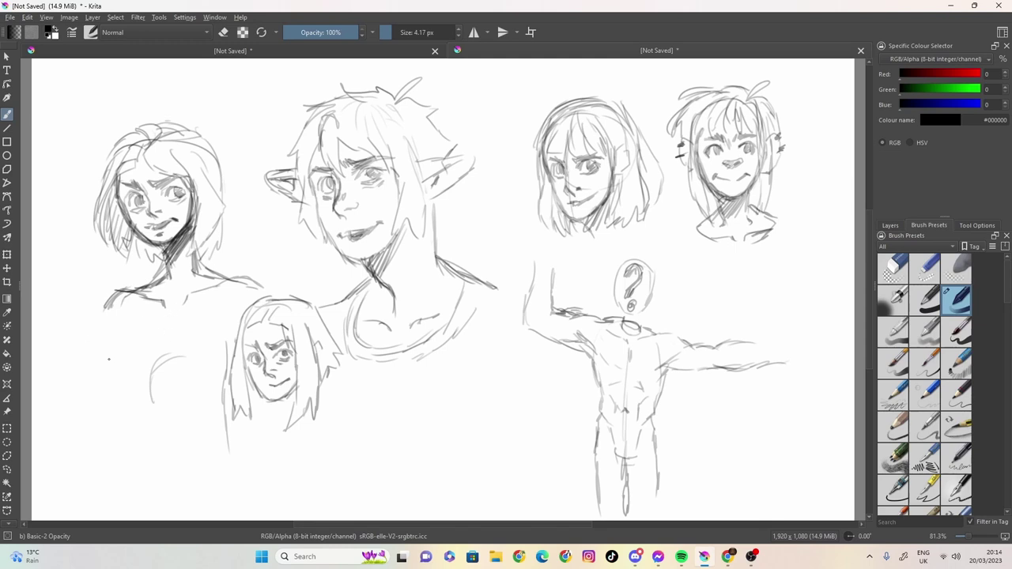
# - Start another head below the first one with a skull curve, eyebrow marks and a nose line
pyautogui.moveTo(72, 340)
pyautogui.mouseDown()
pyautogui.moveTo(108, 337)
pyautogui.moveTo(63, 384)
pyautogui.mouseUp()
pyautogui.moveTo(80, 338); pyautogui.dragTo(132, 358)
pyautogui.moveTo(76, 375)
pyautogui.mouseDown()
pyautogui.moveTo(117, 372)
pyautogui.moveTo(87, 391)
pyautogui.moveTo(85, 412)
pyautogui.moveTo(97, 418)
pyautogui.mouseUp()
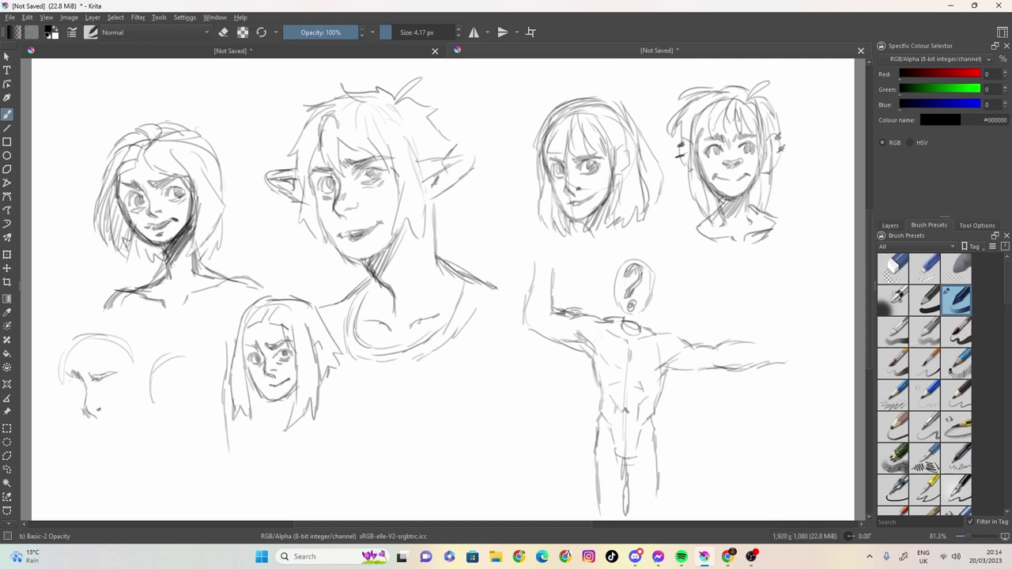
# - Draw the new head's jaw and jagged hair strands down both sides of the face
pyautogui.moveTo(119, 360); pyautogui.dragTo(124, 409)
pyautogui.moveTo(127, 401)
pyautogui.mouseDown()
pyautogui.moveTo(128, 384)
pyautogui.moveTo(106, 436)
pyautogui.mouseUp()
pyautogui.moveTo(106, 436)
pyautogui.mouseDown()
pyautogui.moveTo(117, 419)
pyautogui.moveTo(126, 435)
pyautogui.mouseUp()
pyautogui.moveTo(66, 376)
pyautogui.mouseDown()
pyautogui.moveTo(72, 424)
pyautogui.moveTo(103, 439)
pyautogui.moveTo(81, 430)
pyautogui.moveTo(60, 399)
pyautogui.moveTo(62, 354)
pyautogui.moveTo(81, 338)
pyautogui.moveTo(94, 386)
pyautogui.moveTo(108, 384)
pyautogui.moveTo(76, 386)
pyautogui.moveTo(68, 363)
pyautogui.mouseUp()
pyautogui.moveTo(66, 364)
pyautogui.mouseDown()
pyautogui.moveTo(54, 383)
pyautogui.moveTo(54, 442)
pyautogui.mouseUp()
pyautogui.moveTo(73, 443); pyautogui.dragTo(76, 439)
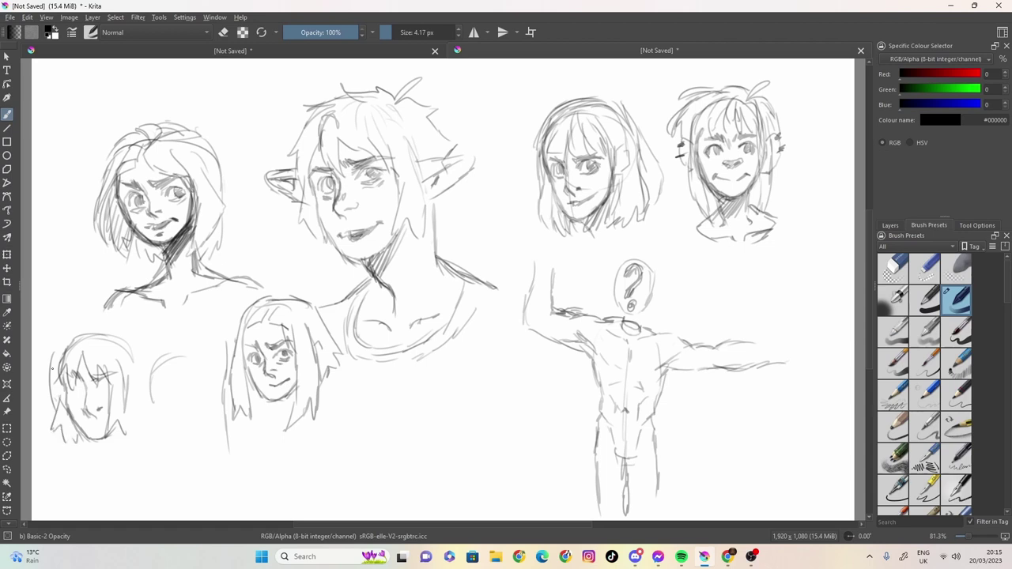
# - Add spiky hair over the new head's crown and sides, and fill in its eyes and mouth
pyautogui.moveTo(52, 368)
pyautogui.mouseDown()
pyautogui.moveTo(73, 327)
pyautogui.moveTo(109, 326)
pyautogui.mouseUp()
pyautogui.moveTo(79, 326)
pyautogui.mouseDown()
pyautogui.moveTo(121, 332)
pyautogui.moveTo(125, 318)
pyautogui.moveTo(152, 332)
pyautogui.moveTo(131, 344)
pyautogui.moveTo(152, 357)
pyautogui.moveTo(141, 379)
pyautogui.moveTo(153, 392)
pyautogui.moveTo(133, 419)
pyautogui.mouseUp()
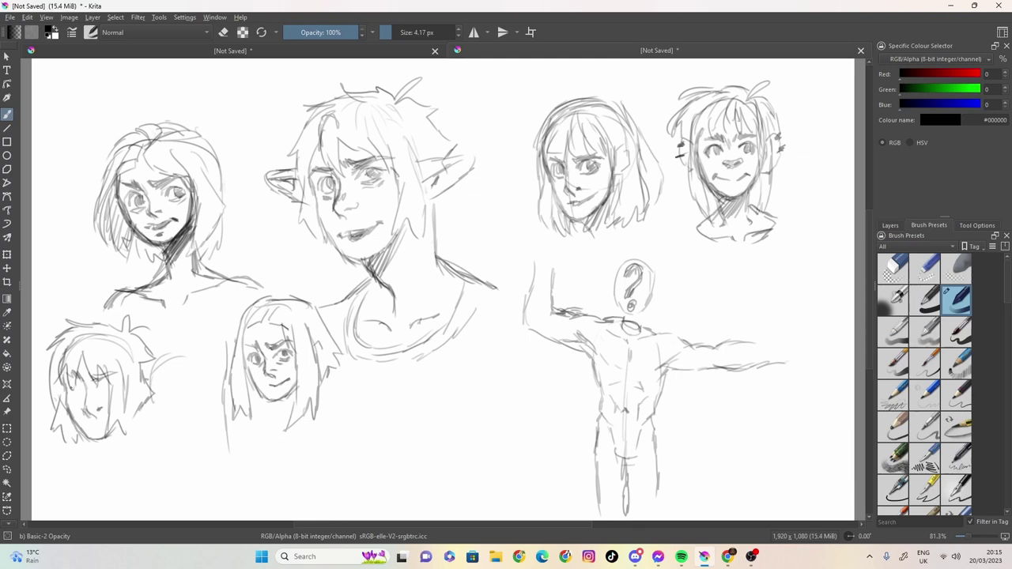
pyautogui.moveTo(69, 382)
pyautogui.mouseDown()
pyautogui.moveTo(83, 392)
pyautogui.moveTo(123, 385)
pyautogui.moveTo(109, 389)
pyautogui.mouseUp()
pyautogui.moveTo(94, 420)
pyautogui.mouseDown()
pyautogui.moveTo(112, 416)
pyautogui.moveTo(91, 425)
pyautogui.mouseUp()
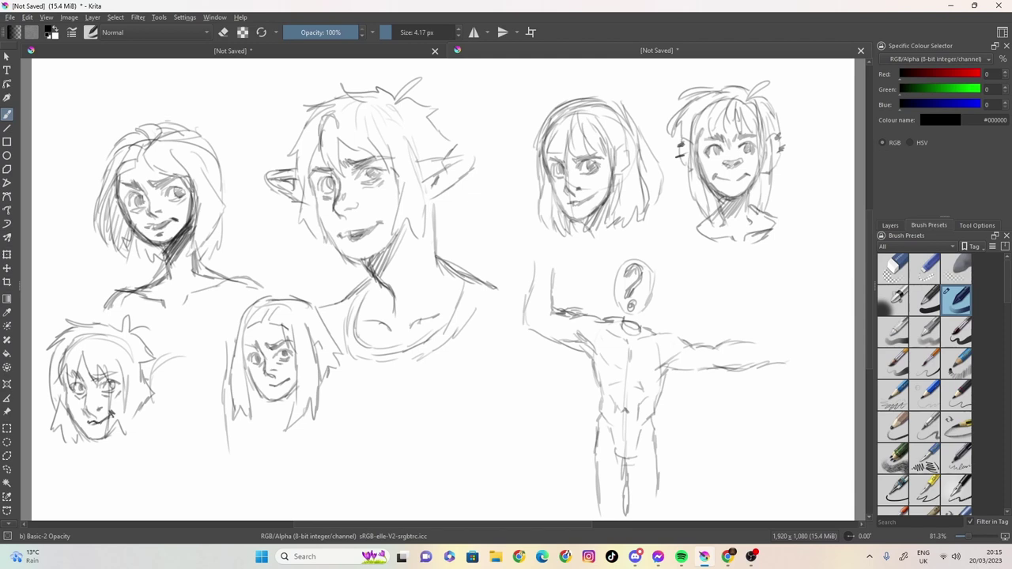
# - Draw the spiky-haired head's hatched neck, shoulders, collarbones and curved neckline
pyautogui.moveTo(93, 419)
pyautogui.mouseDown()
pyautogui.moveTo(109, 457)
pyautogui.moveTo(115, 442)
pyautogui.moveTo(105, 449)
pyautogui.moveTo(110, 478)
pyautogui.moveTo(66, 479)
pyautogui.mouseUp()
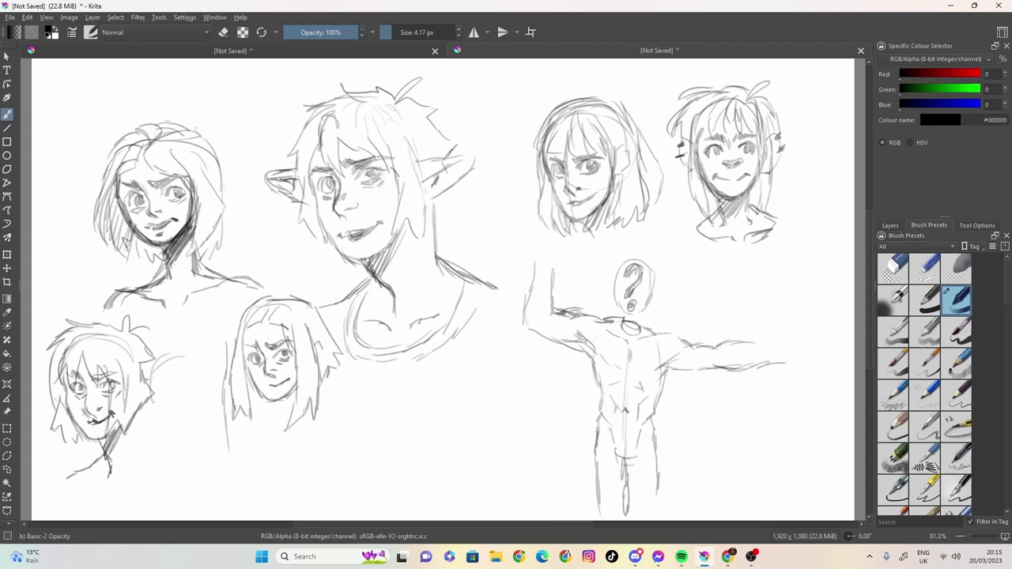
pyautogui.moveTo(136, 415)
pyautogui.mouseDown()
pyautogui.moveTo(138, 444)
pyautogui.moveTo(157, 464)
pyautogui.moveTo(135, 447)
pyautogui.moveTo(164, 479)
pyautogui.moveTo(118, 505)
pyautogui.mouseUp()
pyautogui.moveTo(79, 475)
pyautogui.mouseDown()
pyautogui.moveTo(108, 500)
pyautogui.moveTo(151, 482)
pyautogui.mouseUp()
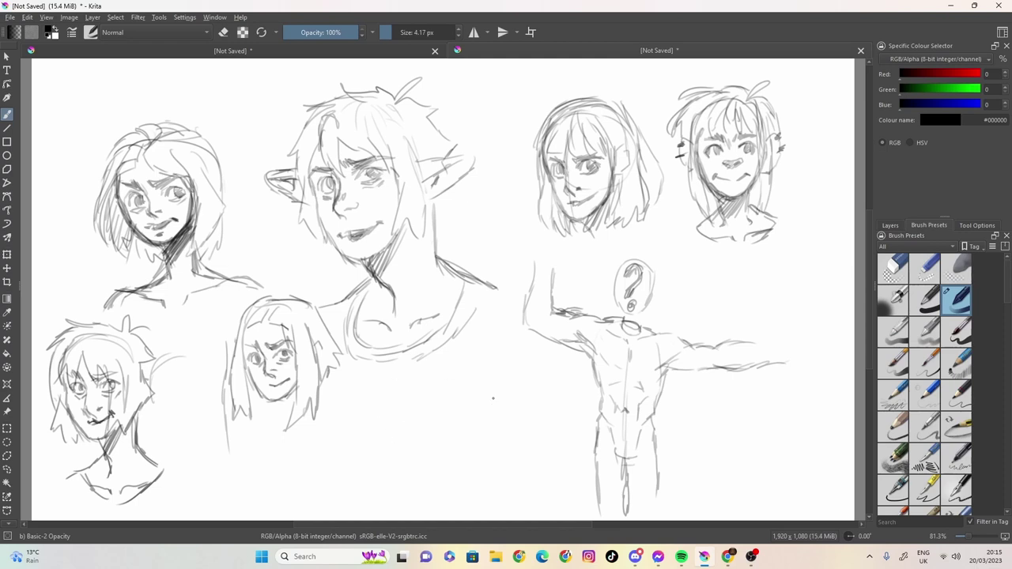
# - Sketch the small long-haired character's neck, shoulder, short sleeve and side of the torso
pyautogui.moveTo(273, 402)
pyautogui.mouseDown()
pyautogui.moveTo(291, 434)
pyautogui.moveTo(280, 422)
pyautogui.moveTo(236, 478)
pyautogui.mouseUp()
pyautogui.moveTo(263, 426)
pyautogui.mouseDown()
pyautogui.moveTo(218, 434)
pyautogui.moveTo(229, 428)
pyautogui.moveTo(214, 421)
pyautogui.moveTo(235, 438)
pyautogui.moveTo(200, 446)
pyautogui.moveTo(195, 464)
pyautogui.moveTo(223, 471)
pyautogui.mouseUp()
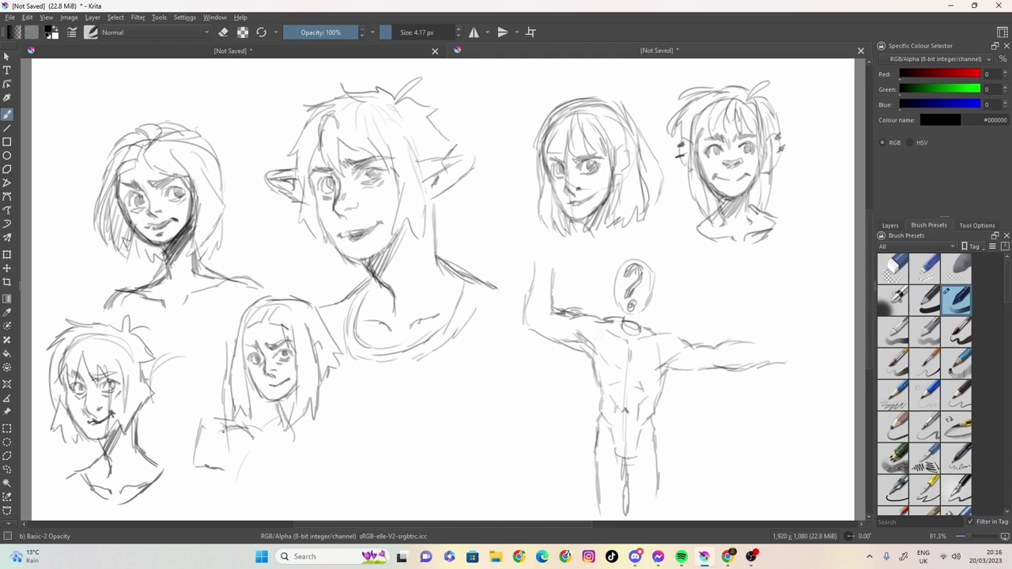
pyautogui.moveTo(223, 431); pyautogui.dragTo(215, 510)
# - Sketch a T-shirt torso beneath the large elf head, with one forearm bent upward and an open sleeve on the other side
pyautogui.moveTo(470, 410); pyautogui.dragTo(440, 417)
pyautogui.moveTo(435, 418); pyautogui.dragTo(436, 489)
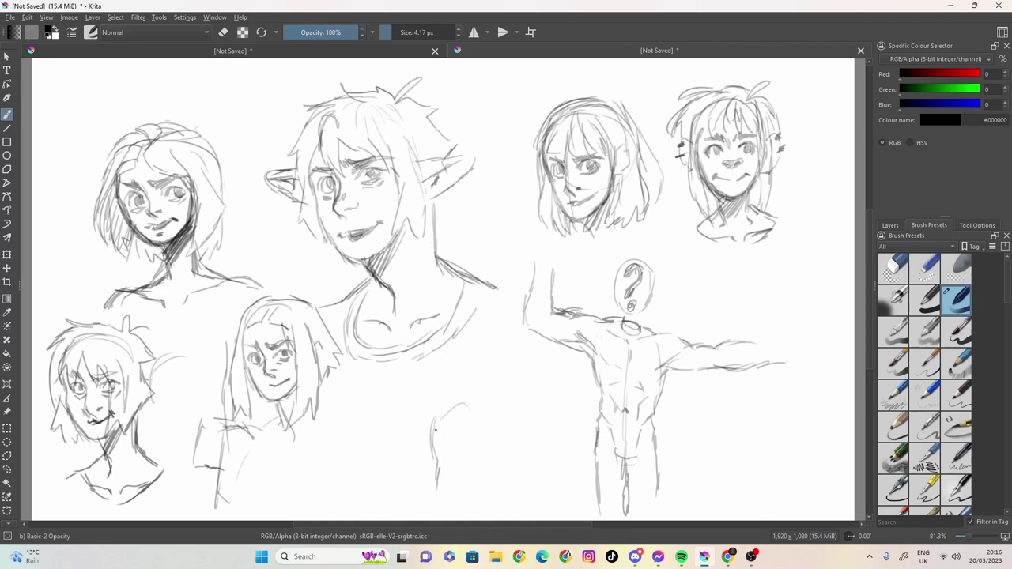
pyautogui.moveTo(425, 419); pyautogui.dragTo(434, 431)
pyautogui.moveTo(429, 394)
pyautogui.mouseDown()
pyautogui.moveTo(385, 405)
pyautogui.moveTo(427, 438)
pyautogui.moveTo(398, 449)
pyautogui.mouseUp()
pyautogui.moveTo(400, 402)
pyautogui.mouseDown()
pyautogui.moveTo(403, 447)
pyautogui.moveTo(422, 443)
pyautogui.moveTo(354, 423)
pyautogui.mouseUp()
pyautogui.moveTo(368, 375)
pyautogui.mouseDown()
pyautogui.moveTo(351, 427)
pyautogui.moveTo(355, 391)
pyautogui.moveTo(389, 364)
pyautogui.moveTo(353, 416)
pyautogui.moveTo(359, 429)
pyautogui.moveTo(385, 429)
pyautogui.mouseUp()
pyautogui.moveTo(433, 395)
pyautogui.mouseDown()
pyautogui.moveTo(474, 412)
pyautogui.moveTo(461, 394)
pyautogui.moveTo(501, 415)
pyautogui.moveTo(486, 418)
pyautogui.moveTo(520, 420)
pyautogui.moveTo(539, 477)
pyautogui.moveTo(518, 488)
pyautogui.mouseUp()
pyautogui.moveTo(506, 430)
pyautogui.mouseDown()
pyautogui.moveTo(499, 473)
pyautogui.moveTo(519, 453)
pyautogui.mouseUp()
pyautogui.moveTo(502, 457); pyautogui.dragTo(515, 489)
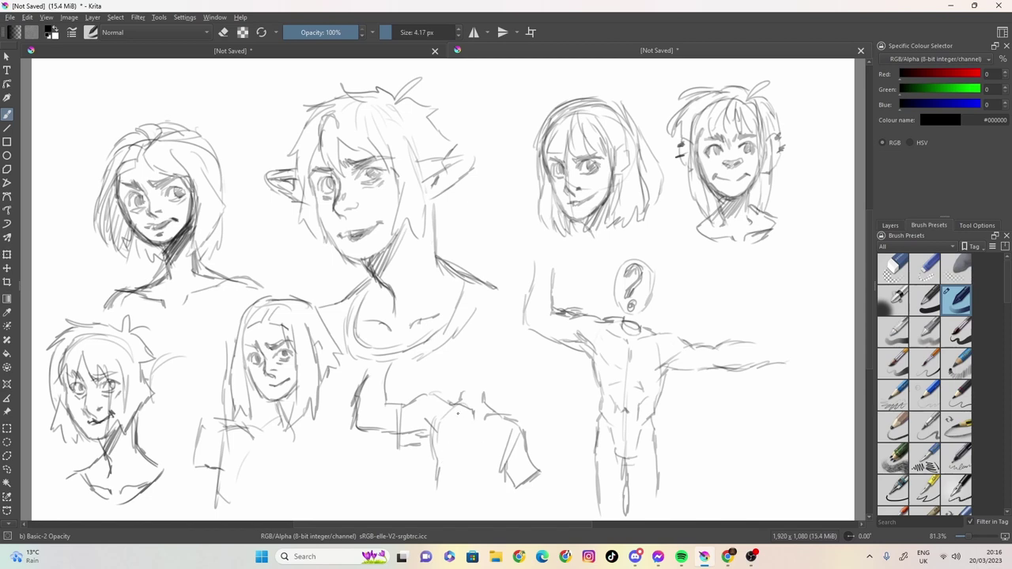
# - Add the T-shirt figure's neck, oval head with face guidelines and side squiggles, and shade below the elf's lower lip
pyautogui.moveTo(430, 370)
pyautogui.mouseDown()
pyautogui.moveTo(428, 385)
pyautogui.moveTo(450, 360)
pyautogui.mouseUp()
pyautogui.moveTo(522, 381); pyautogui.dragTo(525, 405)
pyautogui.moveTo(463, 371)
pyautogui.mouseDown()
pyautogui.moveTo(466, 392)
pyautogui.moveTo(499, 381)
pyautogui.moveTo(503, 364)
pyautogui.moveTo(490, 376)
pyautogui.moveTo(496, 387)
pyautogui.moveTo(502, 377)
pyautogui.mouseUp()
pyautogui.moveTo(464, 386)
pyautogui.mouseDown()
pyautogui.moveTo(469, 334)
pyautogui.moveTo(492, 327)
pyautogui.moveTo(513, 355)
pyautogui.moveTo(498, 329)
pyautogui.moveTo(455, 344)
pyautogui.moveTo(504, 348)
pyautogui.moveTo(506, 359)
pyautogui.mouseUp()
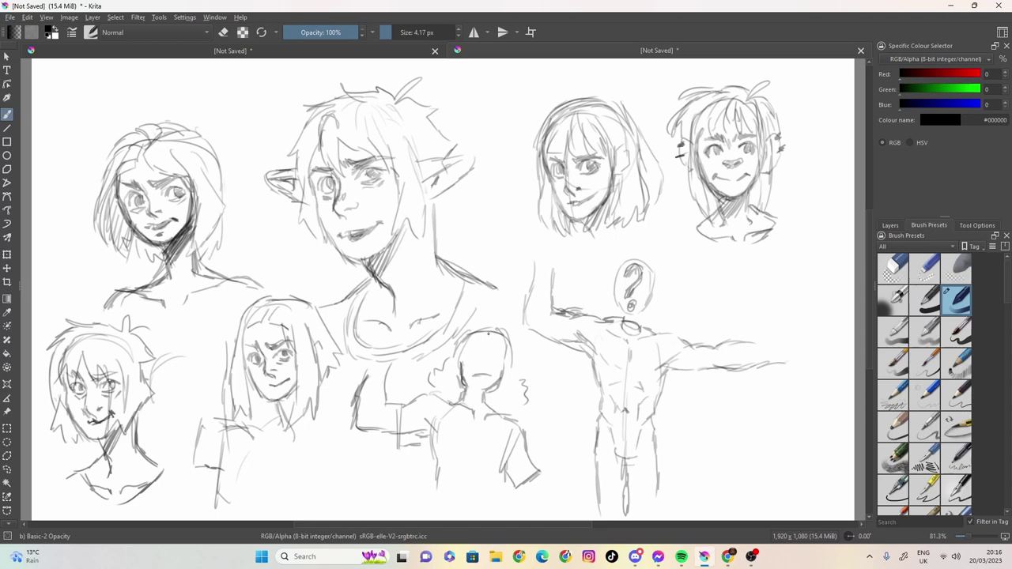
pyautogui.moveTo(487, 334); pyautogui.dragTo(486, 386)
pyautogui.moveTo(484, 352)
pyautogui.mouseDown()
pyautogui.moveTo(500, 353)
pyautogui.moveTo(473, 353)
pyautogui.moveTo(502, 353)
pyautogui.moveTo(486, 361)
pyautogui.mouseUp()
pyautogui.moveTo(363, 242)
pyautogui.mouseDown()
pyautogui.moveTo(372, 246)
pyautogui.moveTo(362, 249)
pyautogui.mouseUp()
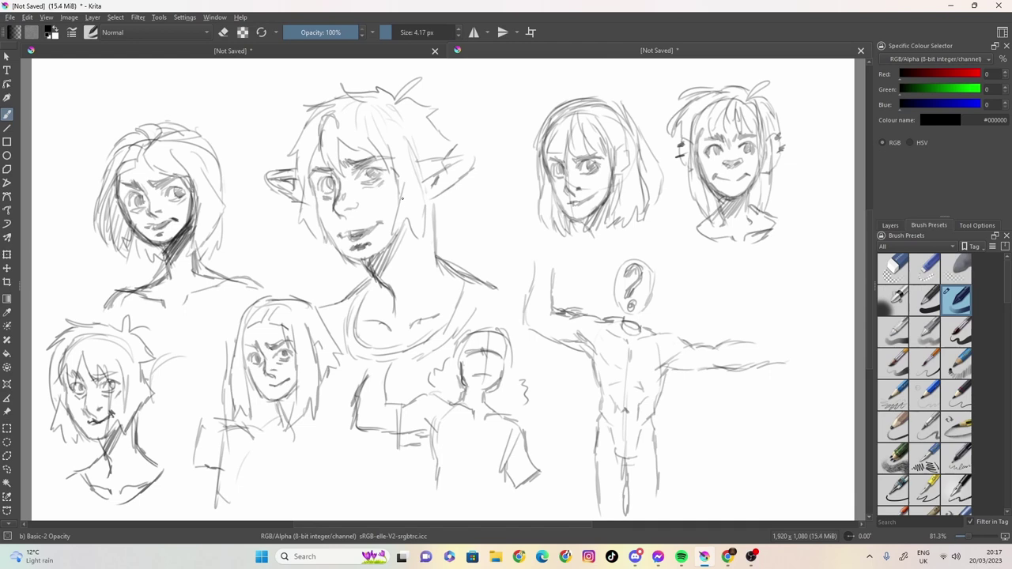
# - Create a new blank custom document of 1920 × 1080 px at 300 pixels/inch
pyautogui.click(10, 16)
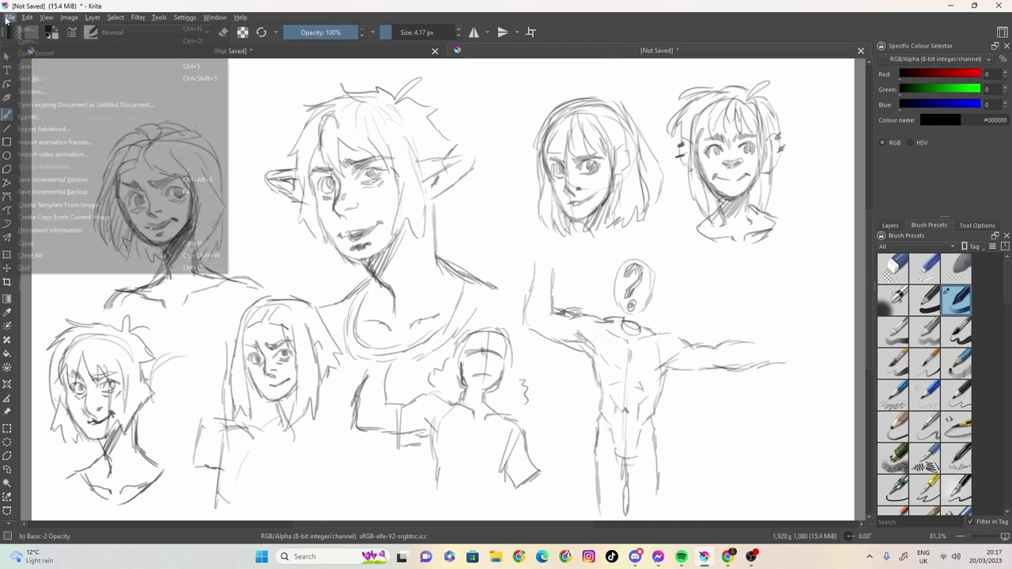
pyautogui.click(24, 30)
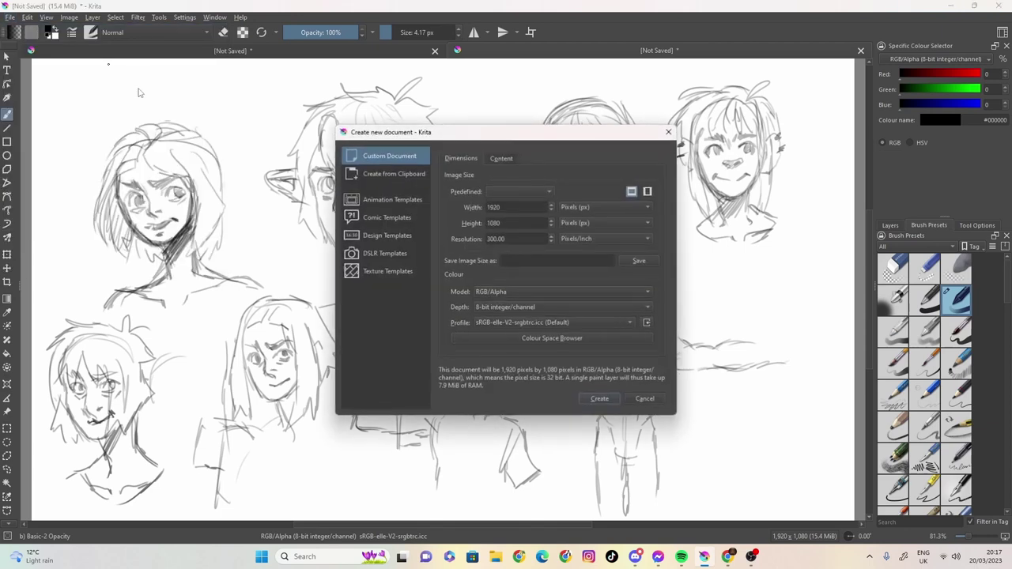
pyautogui.click(598, 398)
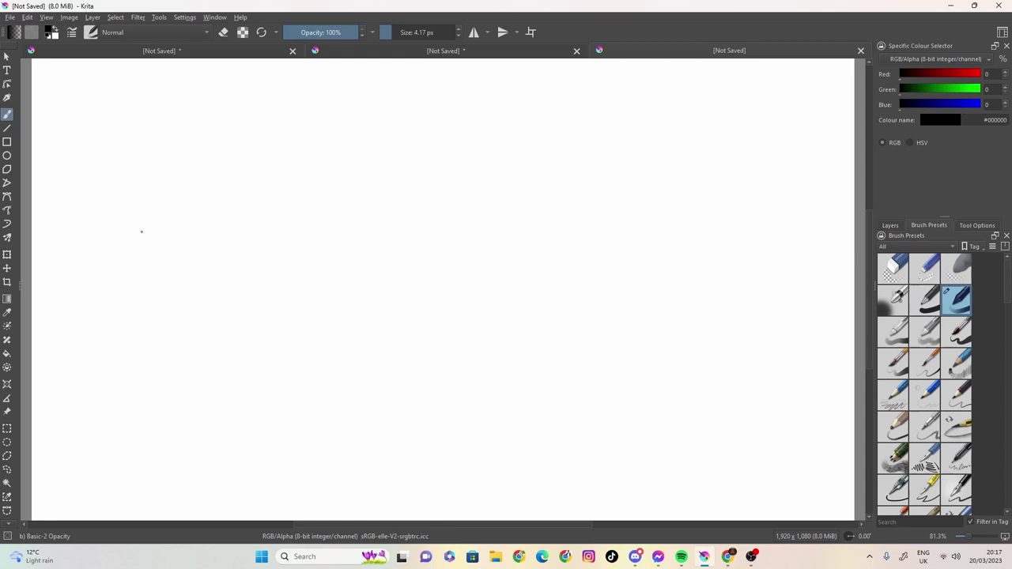
# - Sketch a three-quarter face on the blank canvas with the nose, brows, near-edge eye, mouth and chin contour
pyautogui.moveTo(109, 175)
pyautogui.mouseDown()
pyautogui.moveTo(148, 235)
pyautogui.moveTo(134, 220)
pyautogui.mouseUp()
pyautogui.moveTo(139, 207); pyautogui.dragTo(139, 220)
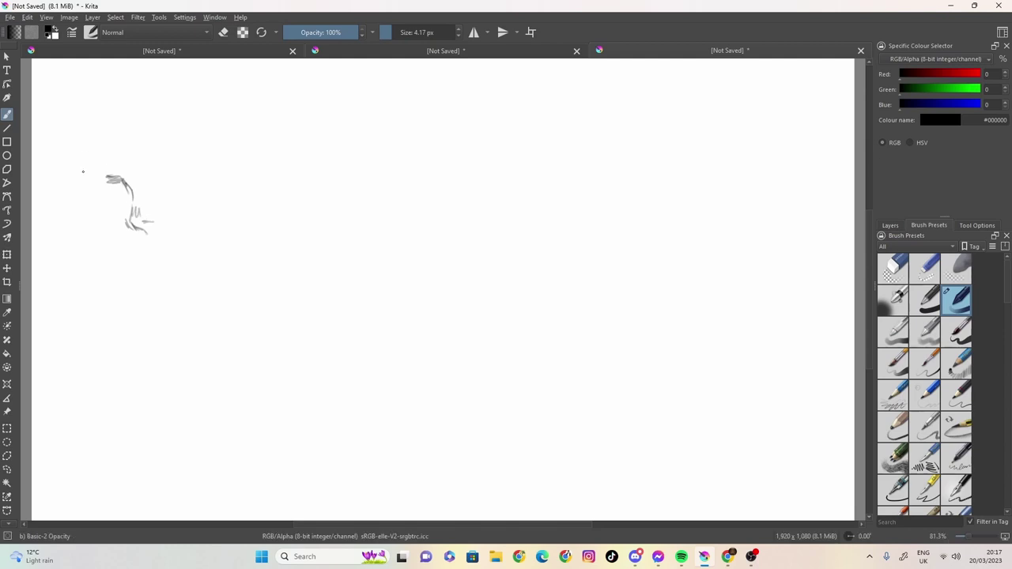
pyautogui.moveTo(99, 184)
pyautogui.mouseDown()
pyautogui.moveTo(107, 179)
pyautogui.moveTo(105, 223)
pyautogui.mouseUp()
pyautogui.moveTo(105, 207); pyautogui.dragTo(126, 257)
pyautogui.moveTo(112, 230)
pyautogui.mouseDown()
pyautogui.moveTo(131, 266)
pyautogui.moveTo(150, 273)
pyautogui.moveTo(180, 252)
pyautogui.moveTo(142, 250)
pyautogui.moveTo(173, 239)
pyautogui.mouseUp()
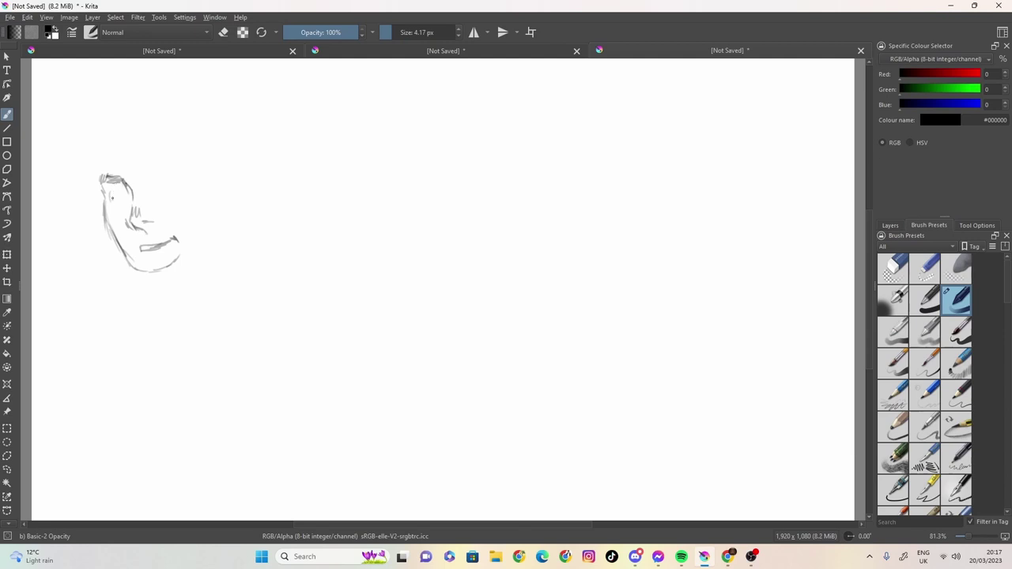
pyautogui.moveTo(113, 194)
pyautogui.mouseDown()
pyautogui.moveTo(127, 207)
pyautogui.moveTo(123, 188)
pyautogui.moveTo(113, 189)
pyautogui.moveTo(119, 148)
pyautogui.moveTo(183, 171)
pyautogui.moveTo(149, 174)
pyautogui.moveTo(187, 173)
pyautogui.moveTo(132, 175)
pyautogui.moveTo(180, 158)
pyautogui.mouseUp()
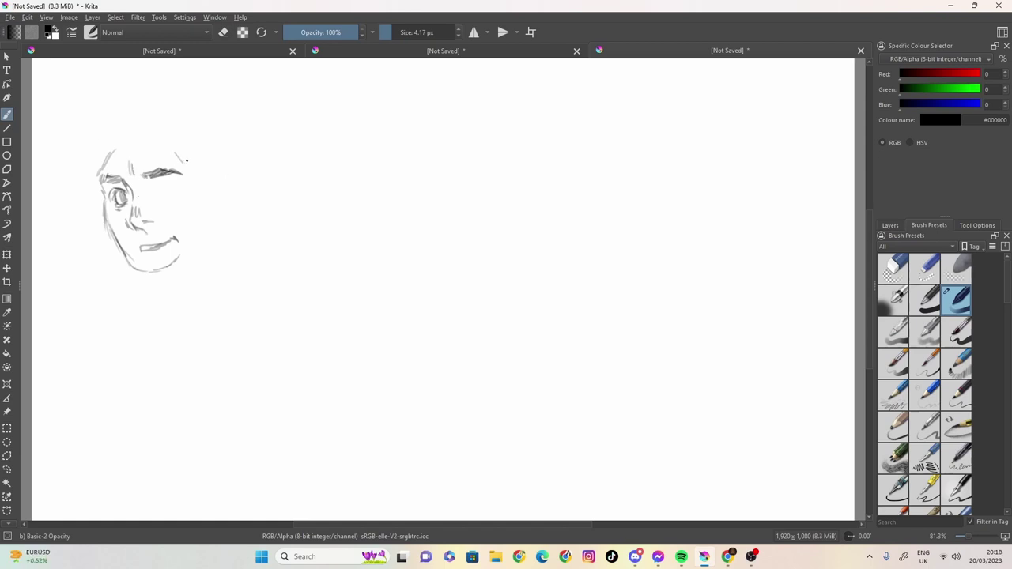
# - Draw the rounded skull over the face with several overlapping curved strokes
pyautogui.moveTo(97, 169)
pyautogui.mouseDown()
pyautogui.moveTo(102, 144)
pyautogui.moveTo(134, 122)
pyautogui.mouseUp()
pyautogui.moveTo(201, 112); pyautogui.dragTo(230, 135)
pyautogui.moveTo(133, 119)
pyautogui.mouseDown()
pyautogui.moveTo(175, 104)
pyautogui.moveTo(146, 112)
pyautogui.moveTo(224, 161)
pyautogui.mouseUp()
pyautogui.moveTo(156, 109); pyautogui.dragTo(105, 138)
pyautogui.moveTo(140, 115)
pyautogui.mouseDown()
pyautogui.moveTo(107, 138)
pyautogui.moveTo(177, 109)
pyautogui.mouseUp()
pyautogui.moveTo(178, 120); pyautogui.dragTo(224, 177)
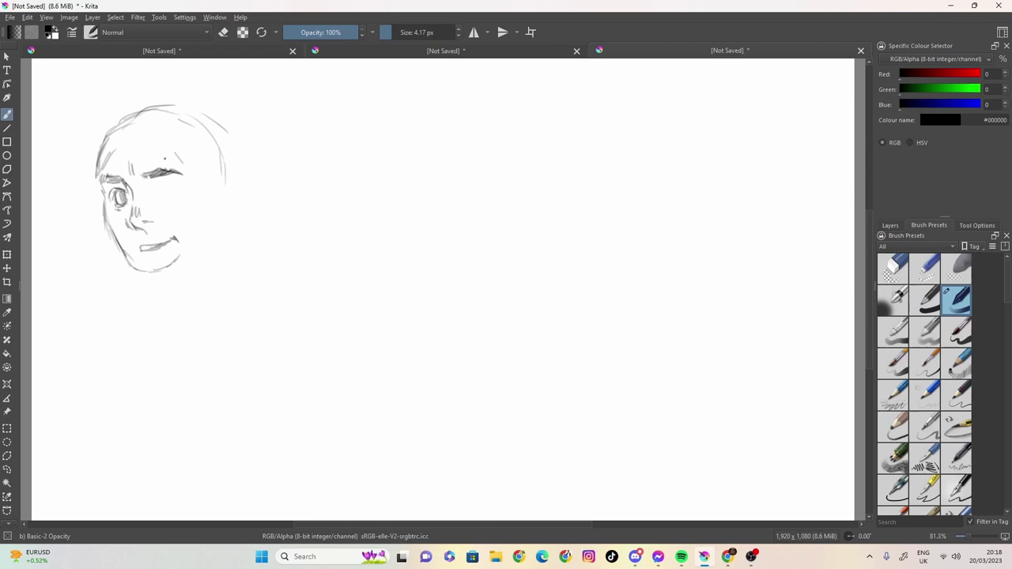
# - Add the ear and complete the jawline, then draw the second eye and cheek marks
pyautogui.moveTo(186, 167); pyautogui.dragTo(197, 180)
pyautogui.moveTo(192, 164)
pyautogui.mouseDown()
pyautogui.moveTo(198, 211)
pyautogui.moveTo(207, 169)
pyautogui.moveTo(225, 204)
pyautogui.moveTo(200, 216)
pyautogui.moveTo(188, 252)
pyautogui.moveTo(136, 268)
pyautogui.moveTo(149, 270)
pyautogui.mouseUp()
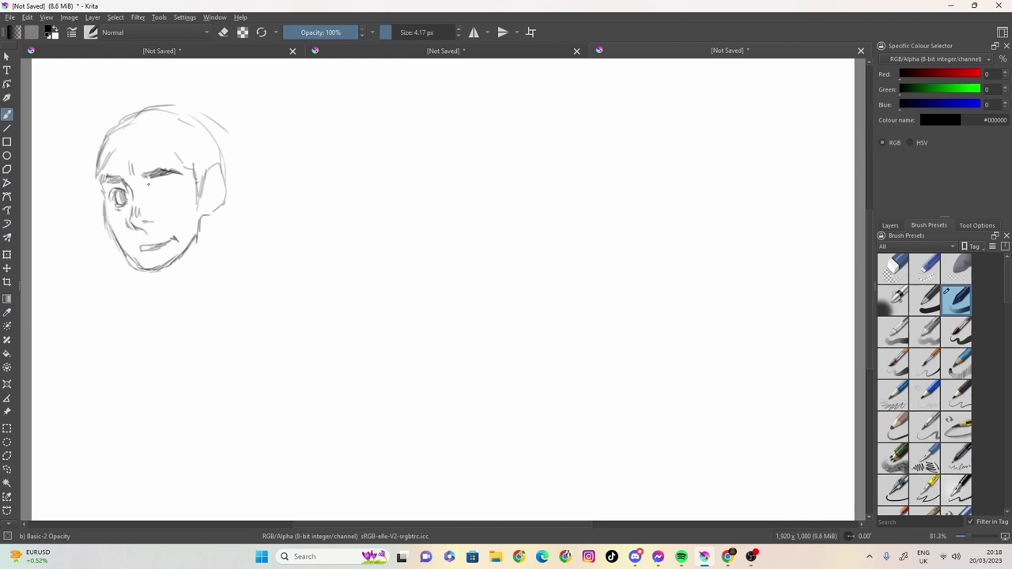
pyautogui.moveTo(148, 191); pyautogui.dragTo(167, 183)
pyautogui.moveTo(168, 186); pyautogui.dragTo(166, 195)
pyautogui.moveTo(187, 208); pyautogui.dragTo(178, 215)
# - Outline voluminous tousled hair from the forehead over the crown and down behind the ear
pyautogui.moveTo(118, 79)
pyautogui.mouseDown()
pyautogui.moveTo(102, 105)
pyautogui.moveTo(133, 90)
pyautogui.moveTo(112, 91)
pyautogui.moveTo(109, 105)
pyautogui.moveTo(133, 94)
pyautogui.moveTo(92, 111)
pyautogui.moveTo(74, 140)
pyautogui.moveTo(97, 171)
pyautogui.mouseUp()
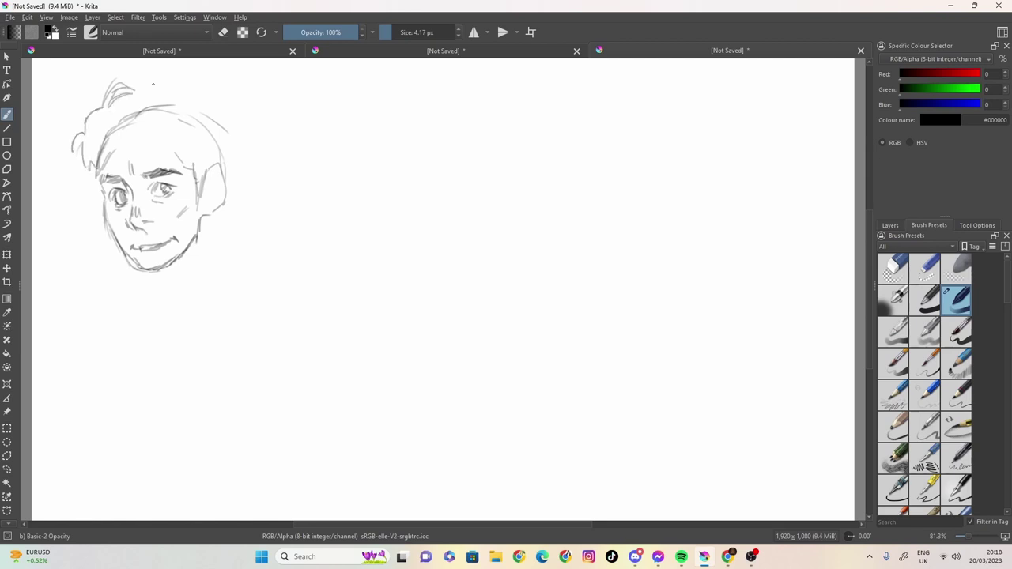
pyautogui.moveTo(142, 85)
pyautogui.mouseDown()
pyautogui.moveTo(181, 73)
pyautogui.moveTo(200, 91)
pyautogui.moveTo(245, 95)
pyautogui.moveTo(243, 107)
pyautogui.moveTo(256, 111)
pyautogui.moveTo(245, 241)
pyautogui.mouseUp()
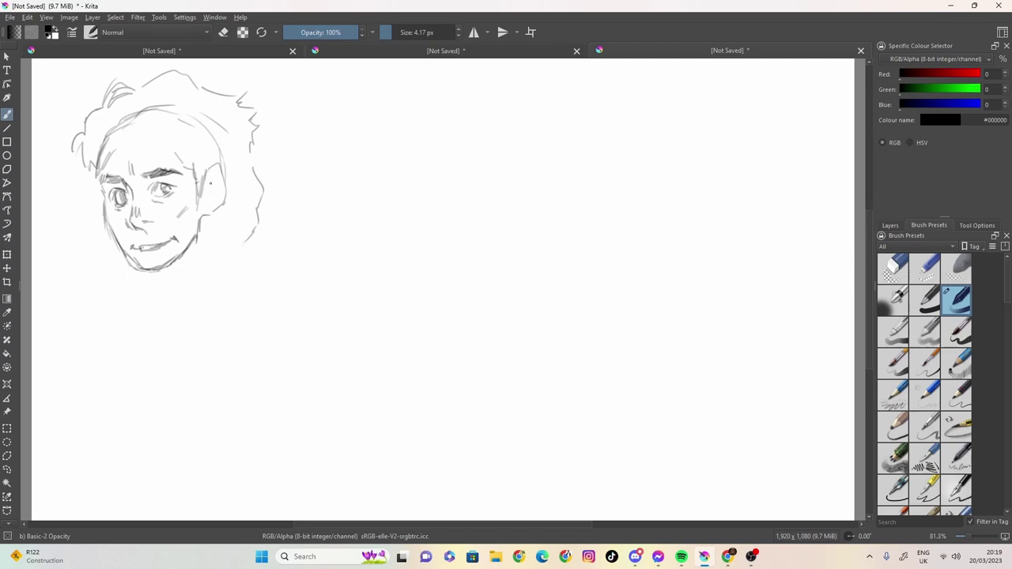
# - Draw the inner ear lines and a front neck line, and hatch the shadow beneath the jaw
pyautogui.moveTo(209, 183); pyautogui.dragTo(210, 204)
pyautogui.moveTo(158, 275); pyautogui.dragTo(174, 302)
pyautogui.moveTo(193, 243)
pyautogui.mouseDown()
pyautogui.moveTo(177, 280)
pyautogui.moveTo(178, 264)
pyautogui.moveTo(161, 282)
pyautogui.mouseUp()
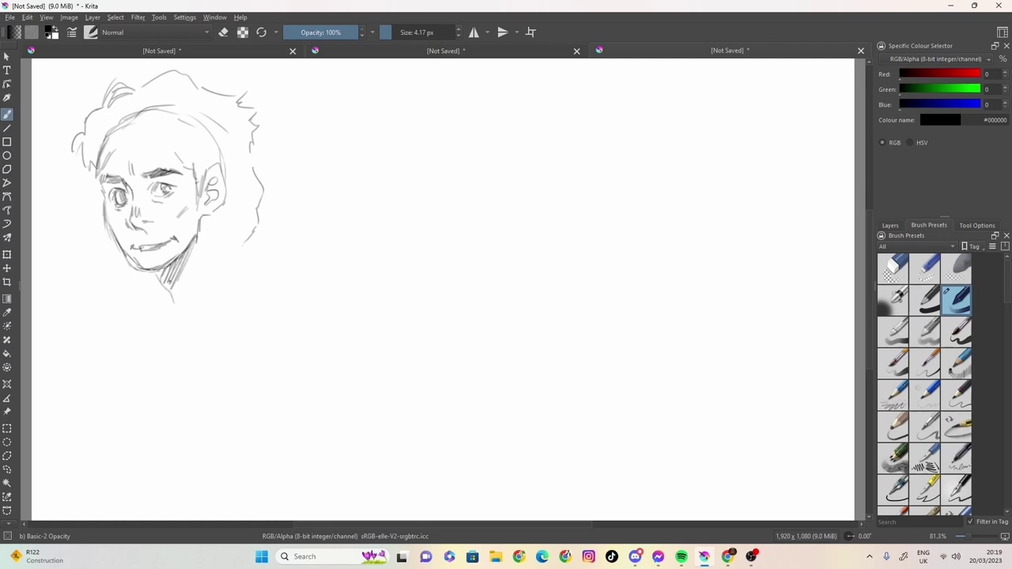
# - Sketch the back of the neck, the sloping shoulders and loose collar lines beneath the head
pyautogui.moveTo(216, 212); pyautogui.dragTo(219, 250)
pyautogui.moveTo(162, 286); pyautogui.dragTo(122, 322)
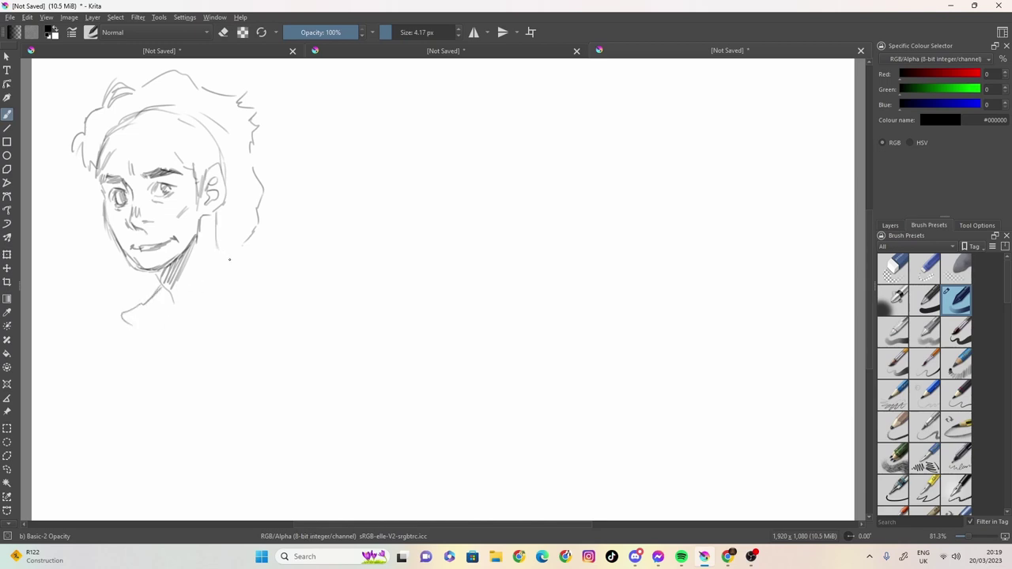
pyautogui.moveTo(227, 259)
pyautogui.mouseDown()
pyautogui.moveTo(265, 278)
pyautogui.moveTo(251, 313)
pyautogui.mouseUp()
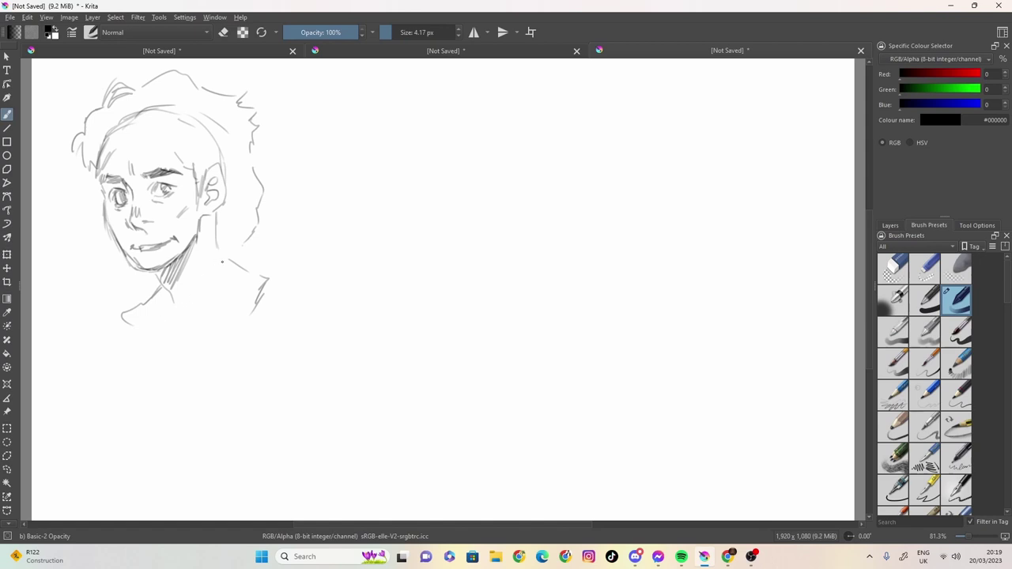
pyautogui.moveTo(203, 262); pyautogui.dragTo(200, 320)
pyautogui.moveTo(263, 291); pyautogui.dragTo(211, 323)
pyautogui.moveTo(123, 272); pyautogui.dragTo(156, 298)
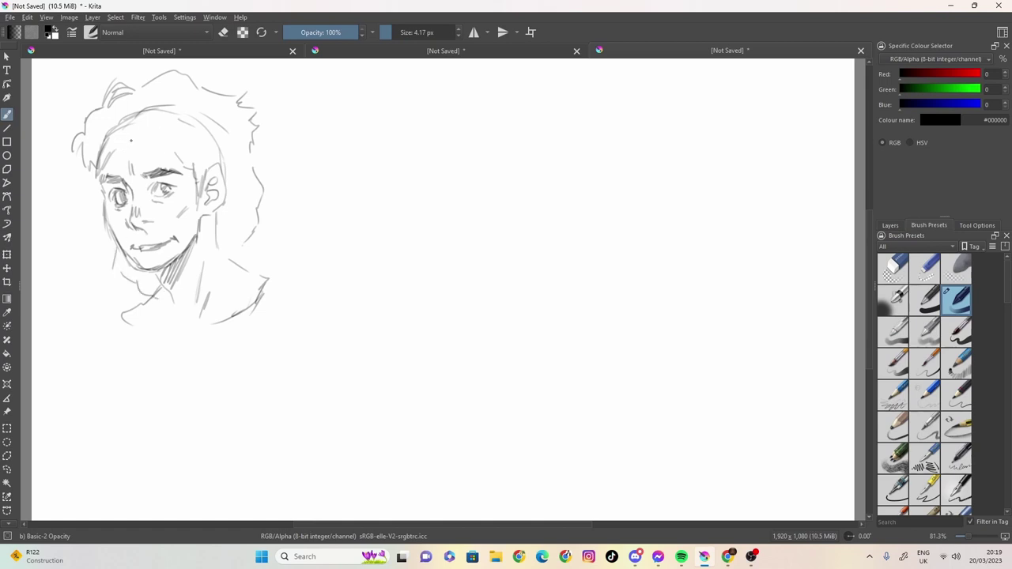
# - Add short tufts of hair along the hairline above the forehead
pyautogui.moveTo(125, 139); pyautogui.dragTo(143, 139)
pyautogui.moveTo(131, 142)
pyautogui.mouseDown()
pyautogui.moveTo(119, 147)
pyautogui.moveTo(131, 123)
pyautogui.mouseUp()
pyautogui.moveTo(135, 121)
pyautogui.mouseDown()
pyautogui.moveTo(125, 143)
pyautogui.moveTo(162, 143)
pyautogui.mouseUp()
pyautogui.moveTo(151, 138); pyautogui.dragTo(175, 154)
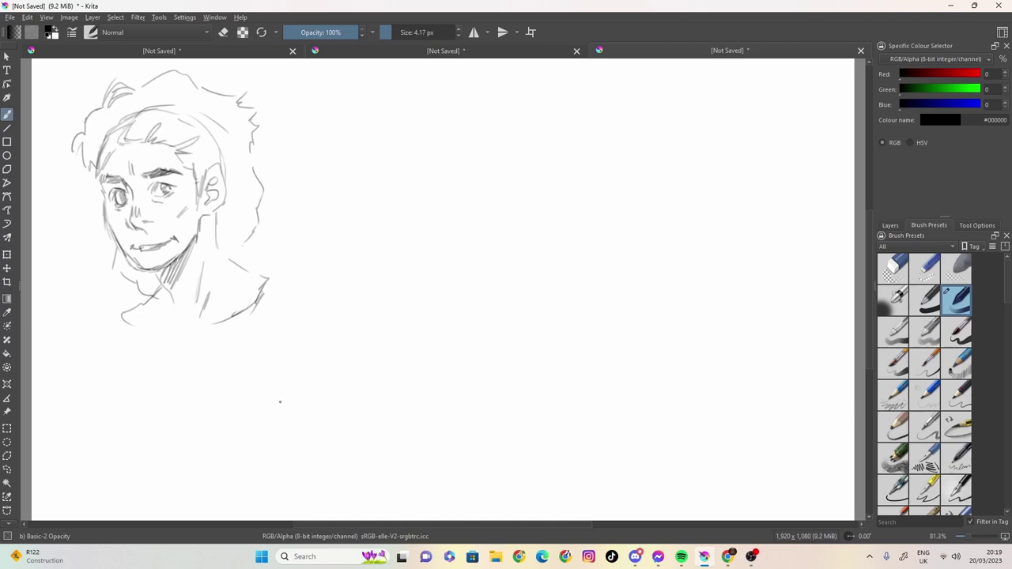
# - Start closing the program and save the modified drawing as the Krita document "random sketch"
pyautogui.click(999, 5)
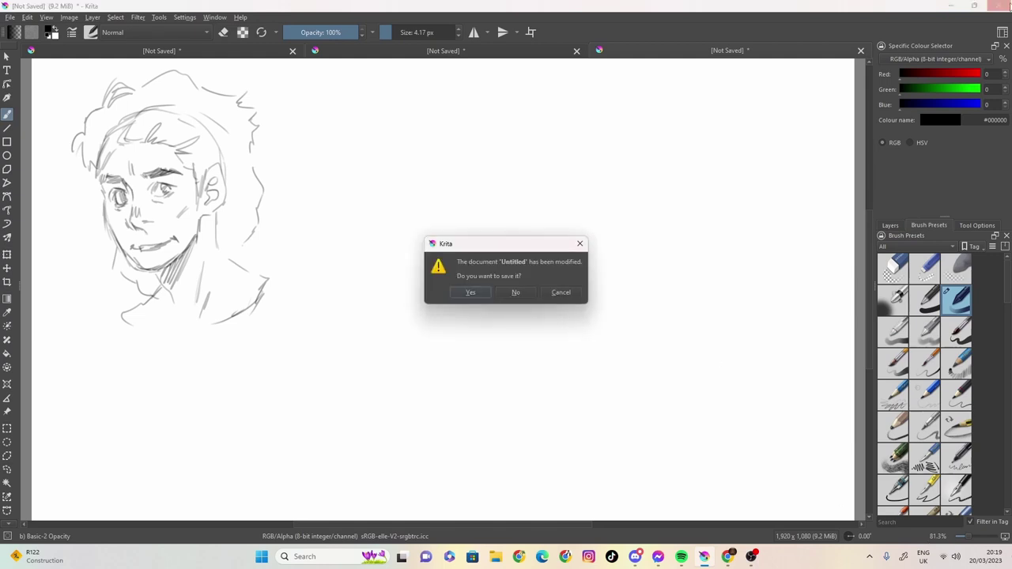
pyautogui.click(485, 293)
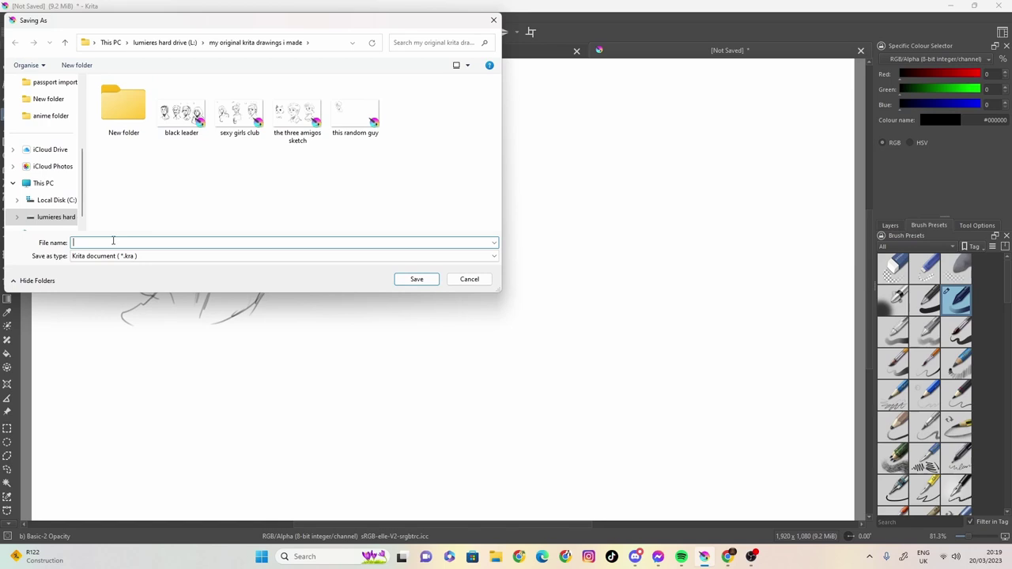
pyautogui.write('random sketch')
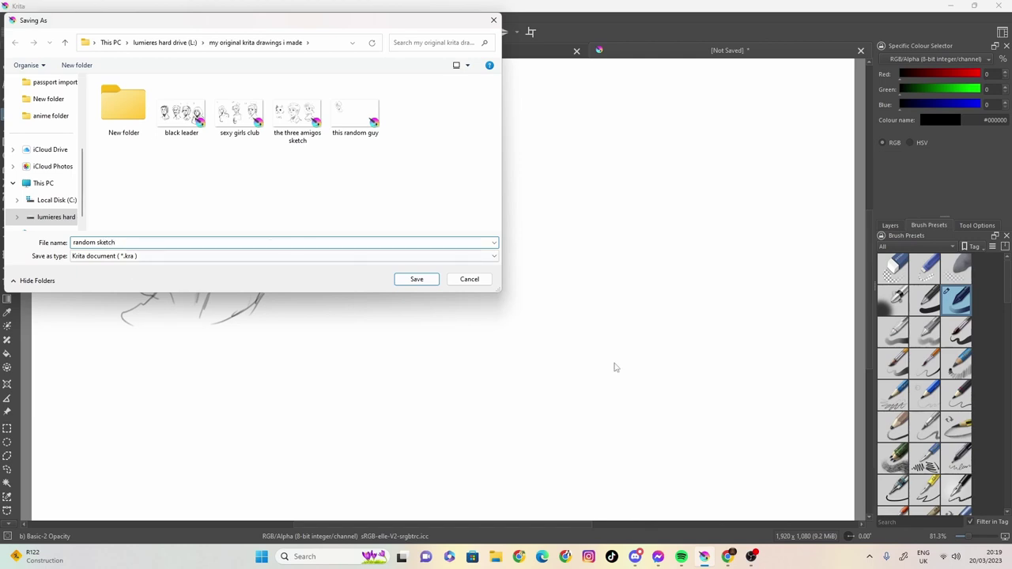
pyautogui.click(429, 285)
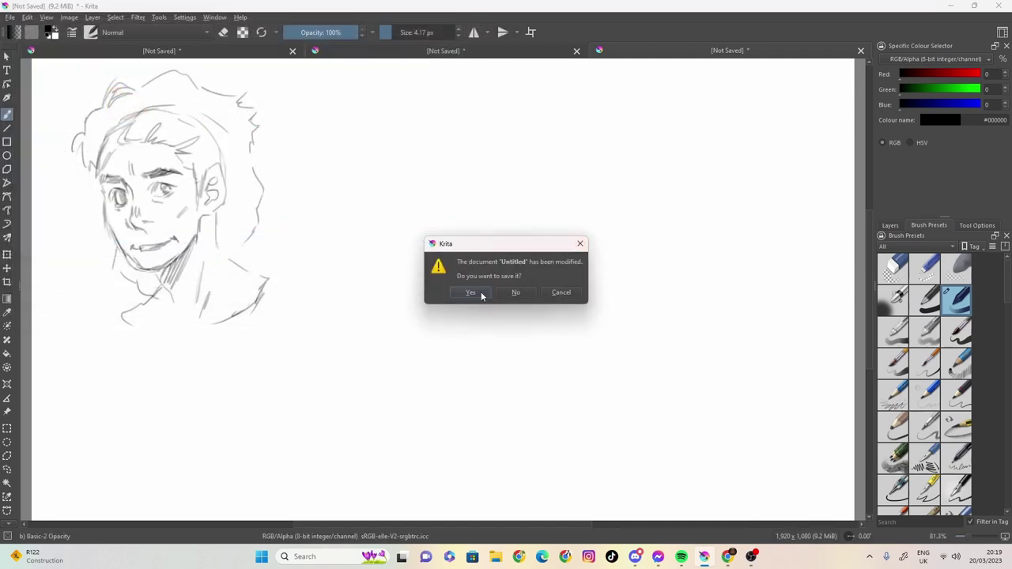
# - Finish closing the program without saving the remaining untitled document, and minimize the OBS window
pyautogui.click(511, 293)
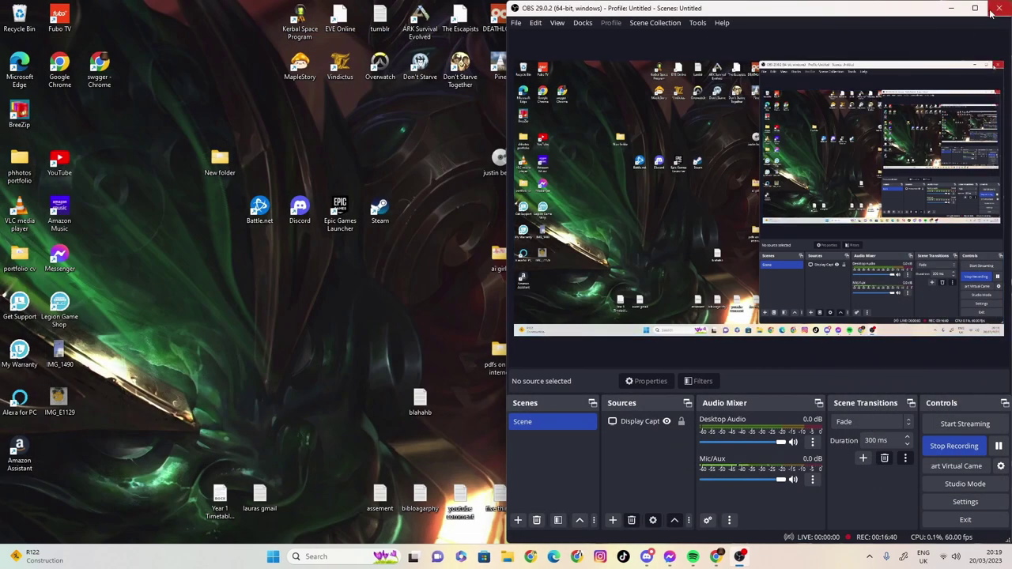
pyautogui.click(952, 12)
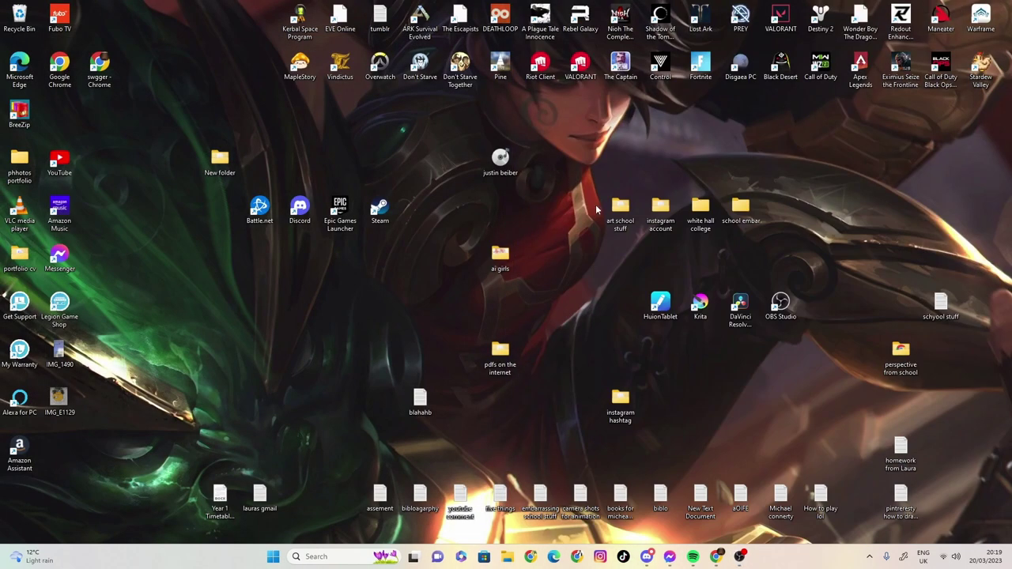